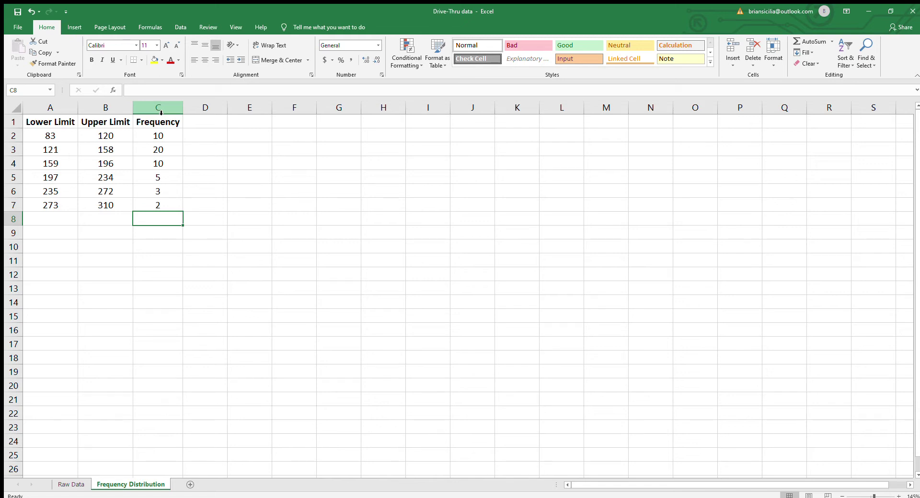
- Insert a new column before the Frequency column and give it the heading "Midpoint, x" in C1
click(161, 109)
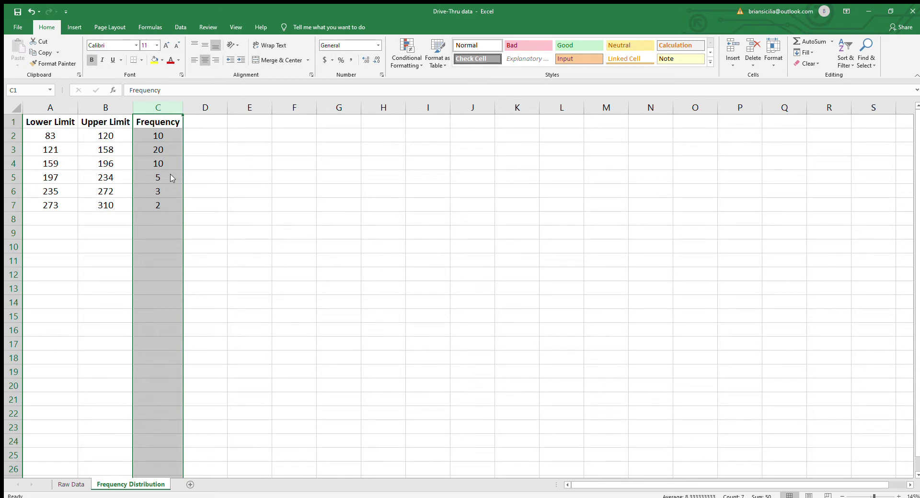
key(ctrl+shift+plus)
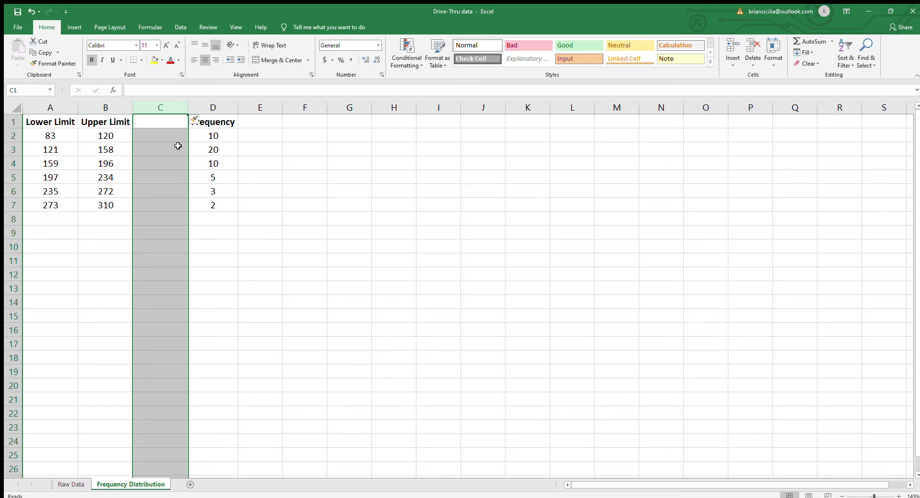
click(164, 120)
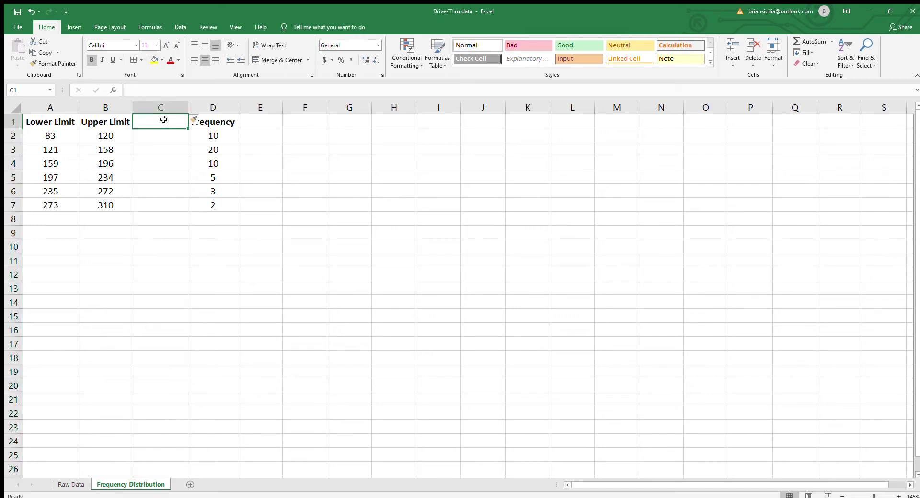
text(Midpoint)
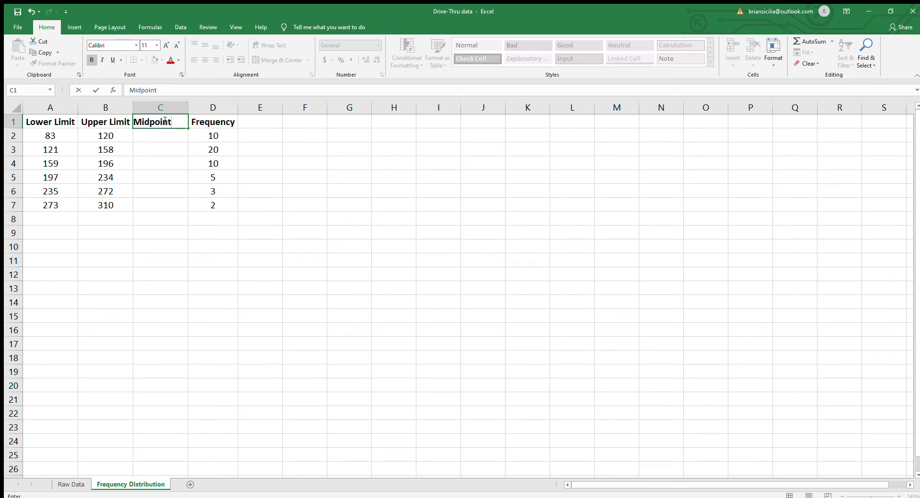
text(, x)
key(Return)
- Change the heading in D1 to "Frequency, f" and auto-fit column D to its contents
key(Up)
key(Right)
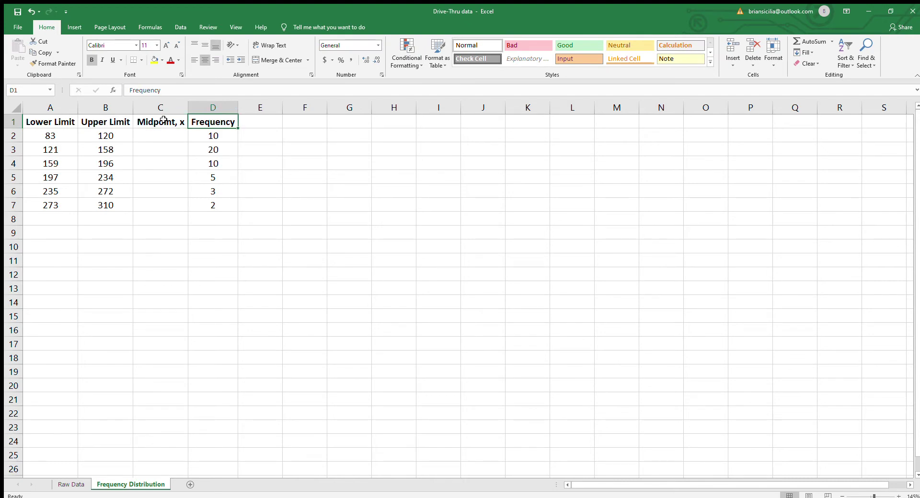
text(2,f)
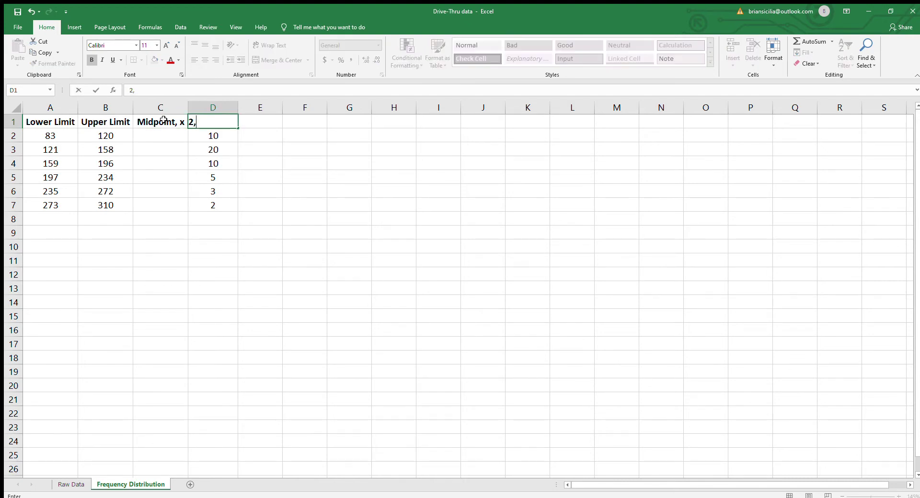
key(BackSpace)
key(BackSpace)
key(BackSpace)
text(Frequency, f)
key(Return)
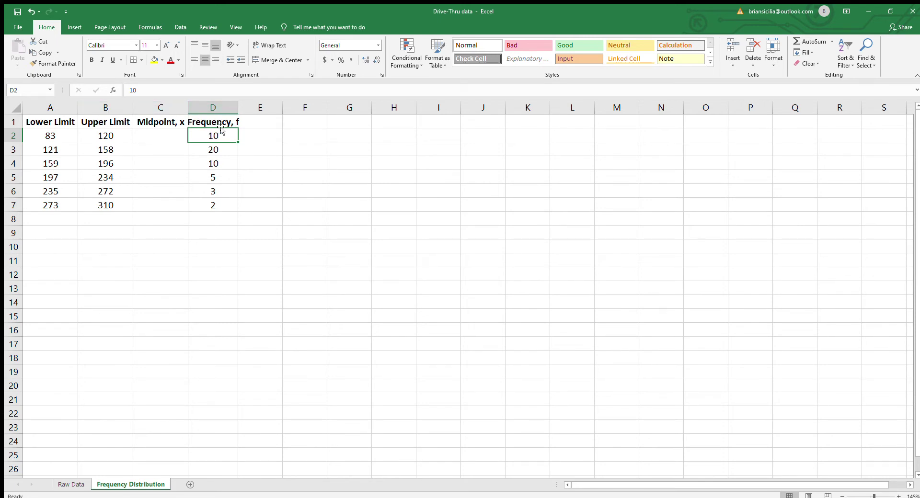
double_click(238, 109)
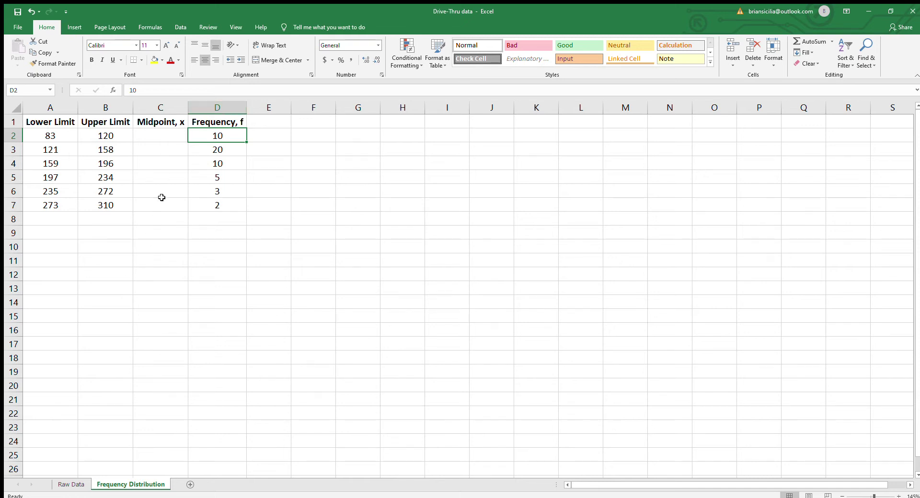
- Calculate the first class midpoint in C2 with the formula =(A2+B2)/2
click(163, 139)
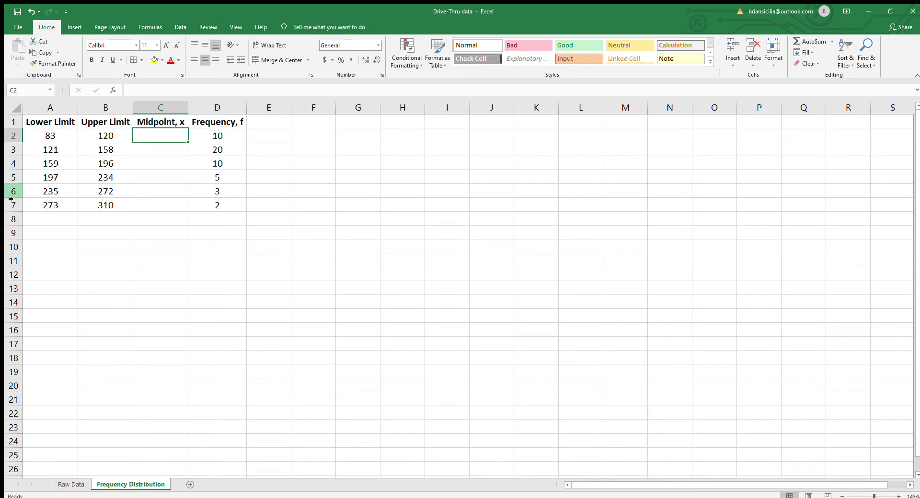
click(62, 137)
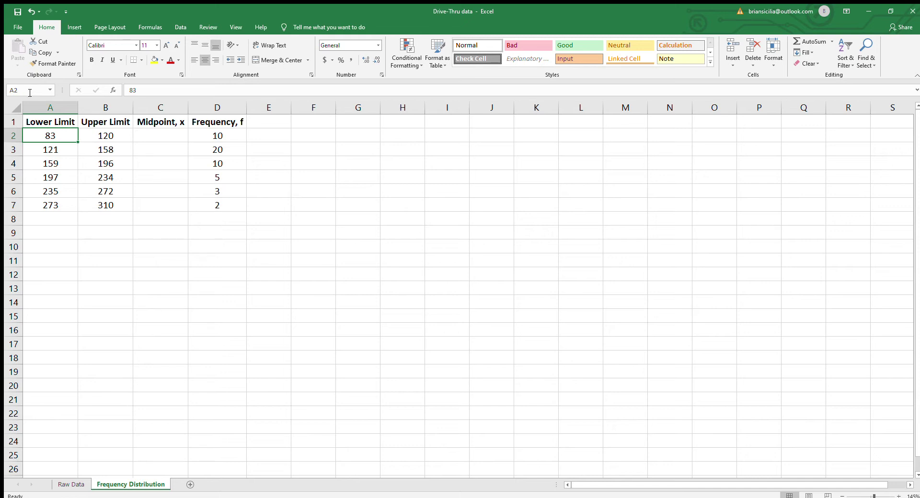
click(152, 135)
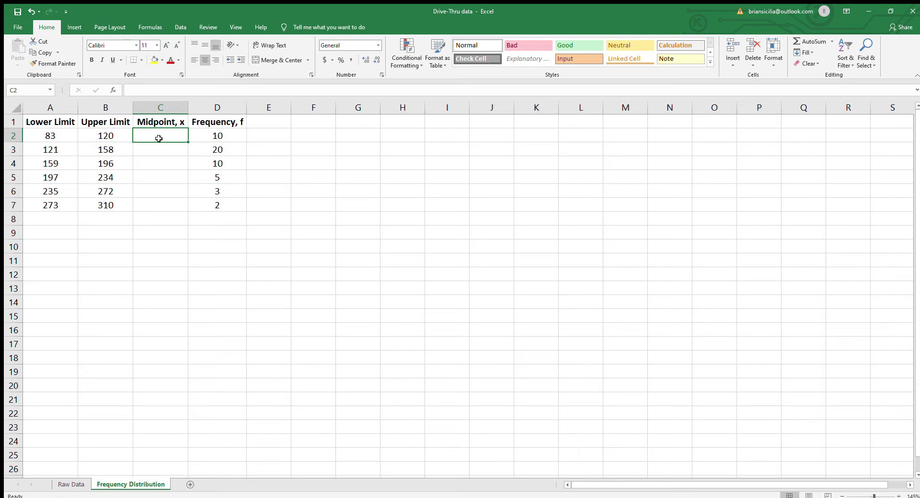
double_click(160, 139)
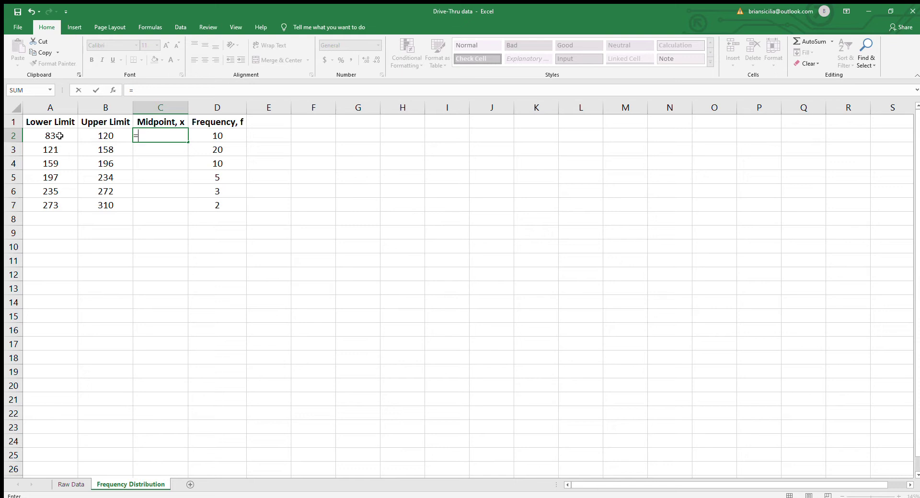
text(A2)
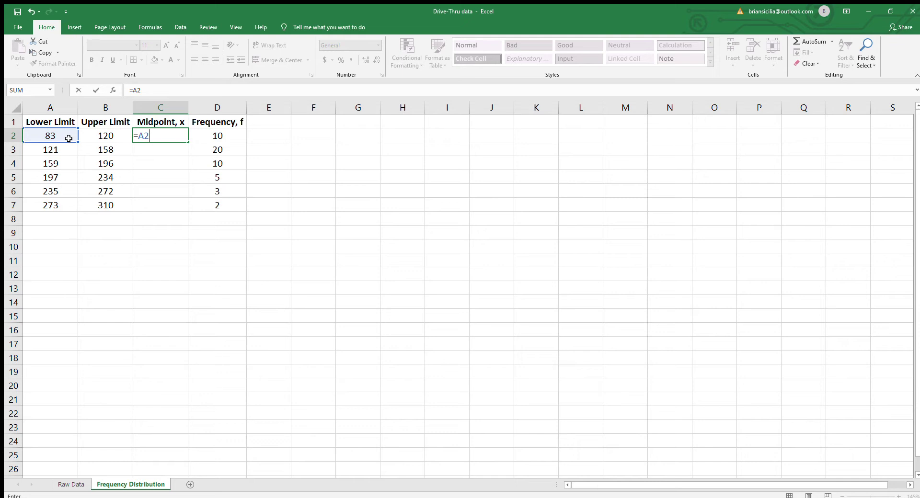
text(+)
click(119, 136)
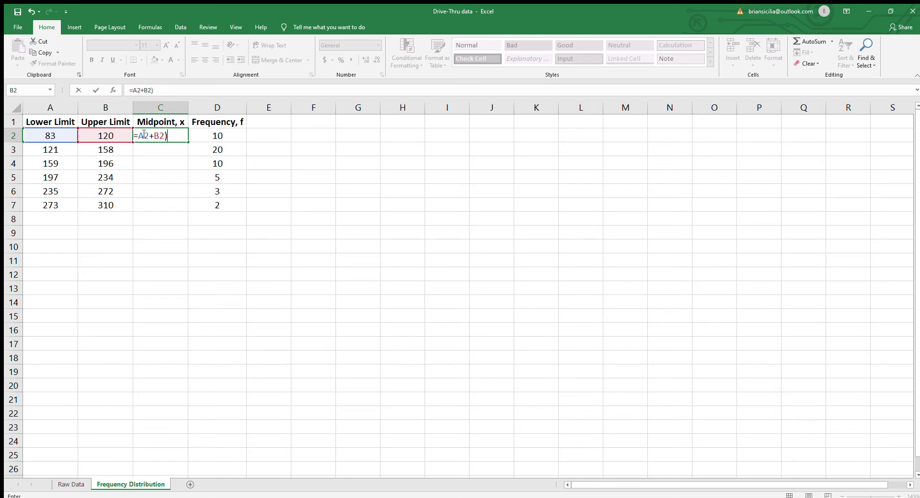
click(138, 136)
text(()
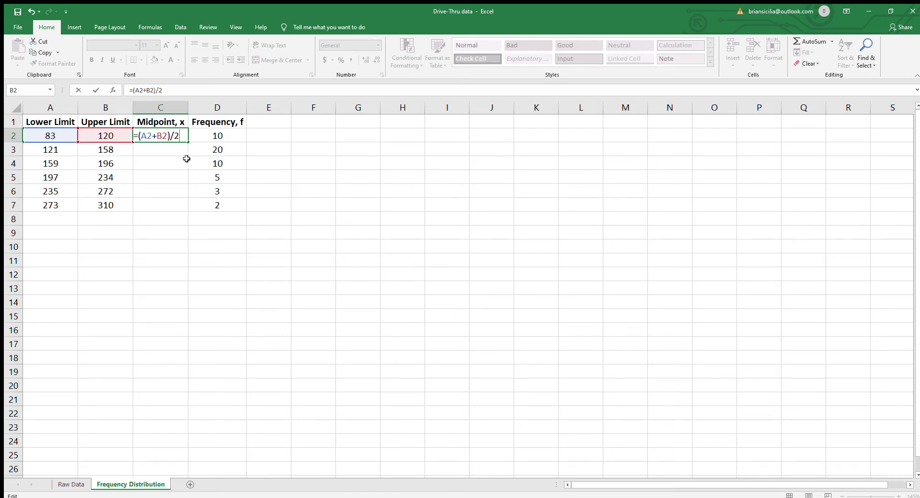
key(Return)
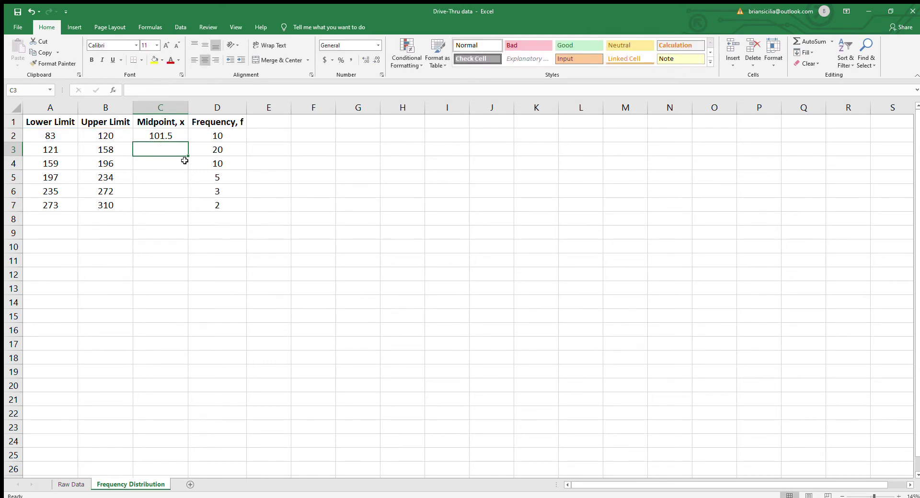
- Copy the midpoint formula from C2 into C3
click(183, 134)
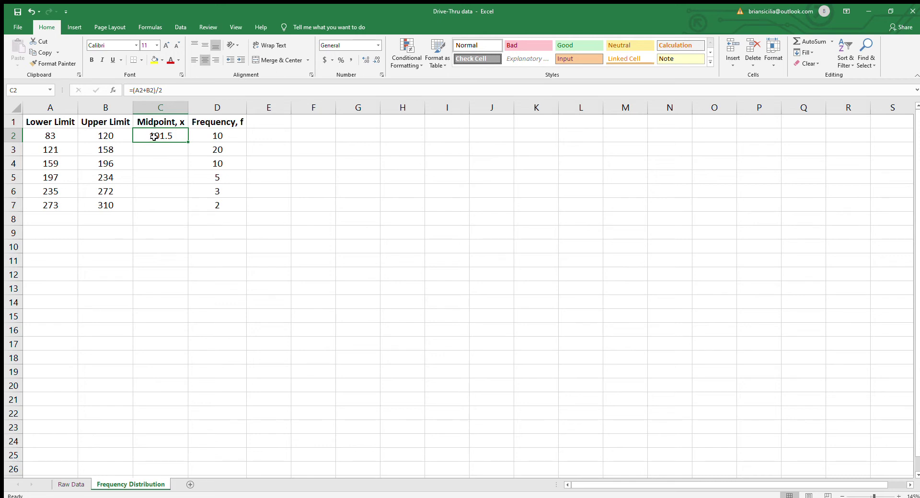
key(ctrl+c)
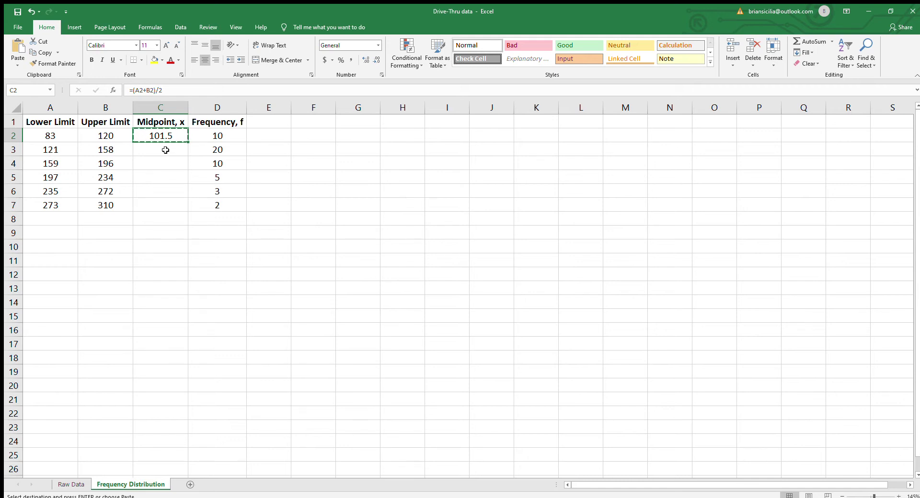
click(166, 150)
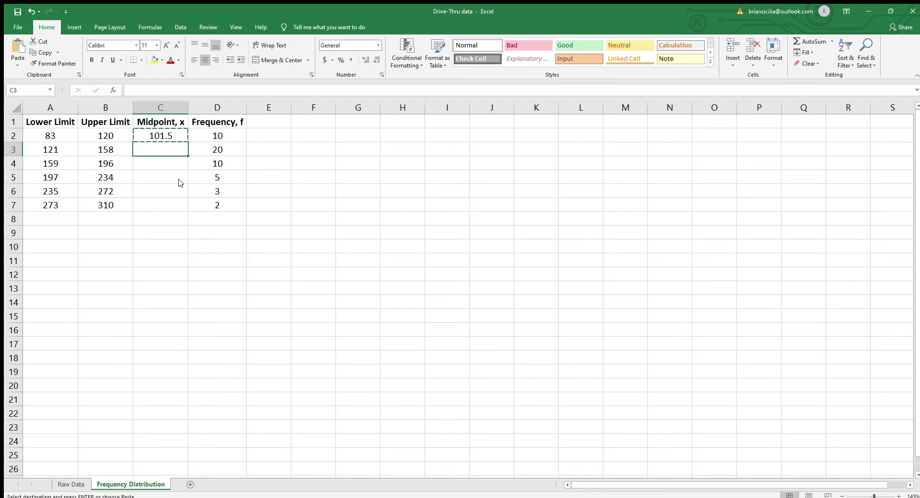
key(ctrl+v)
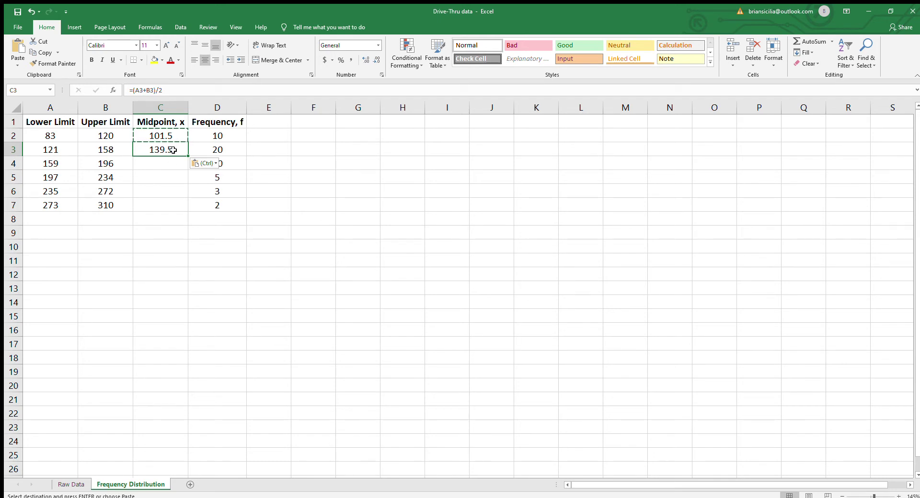
key(Escape)
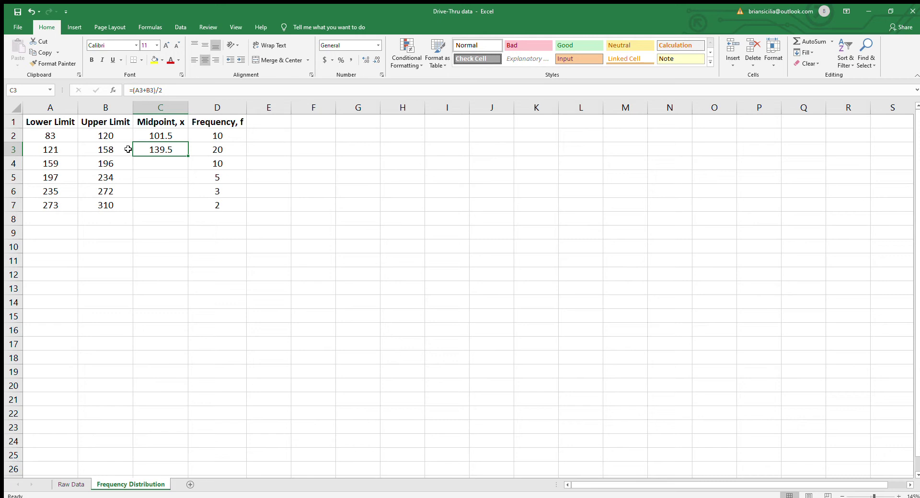
- Fill the midpoint formula from C2 down through C7
click(156, 136)
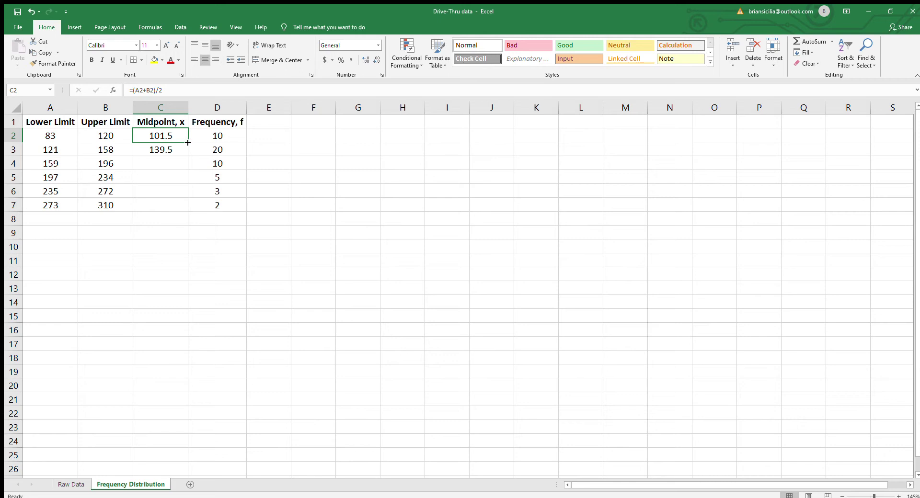
drag(188, 142, 183, 209)
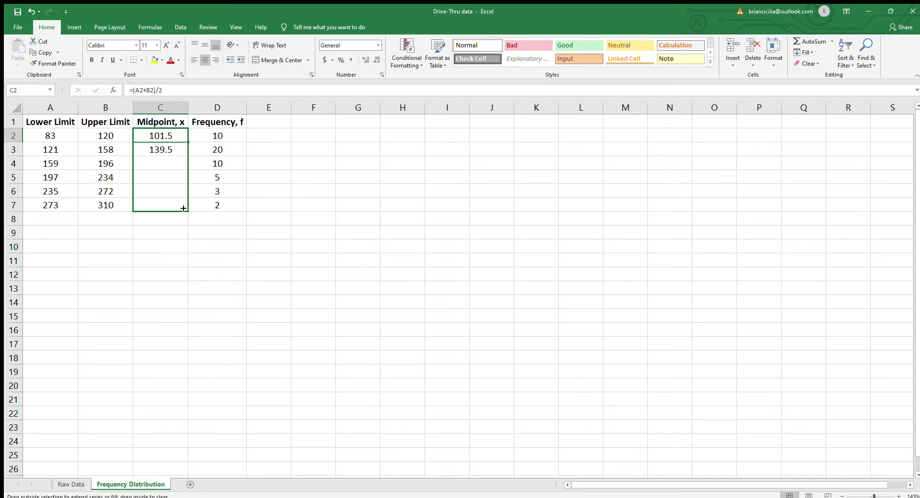
drag(184, 208, 184, 209)
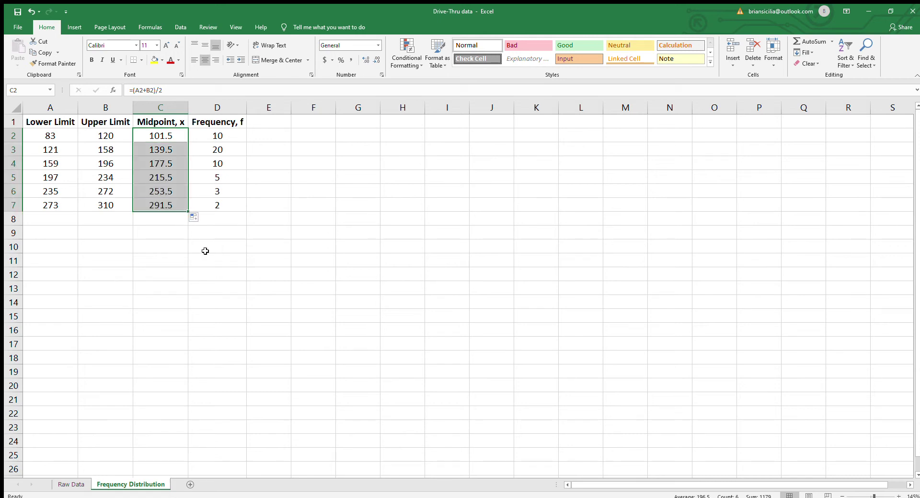
- Check the cell references of the midpoint formula in each row from C2 to C7
click(176, 134)
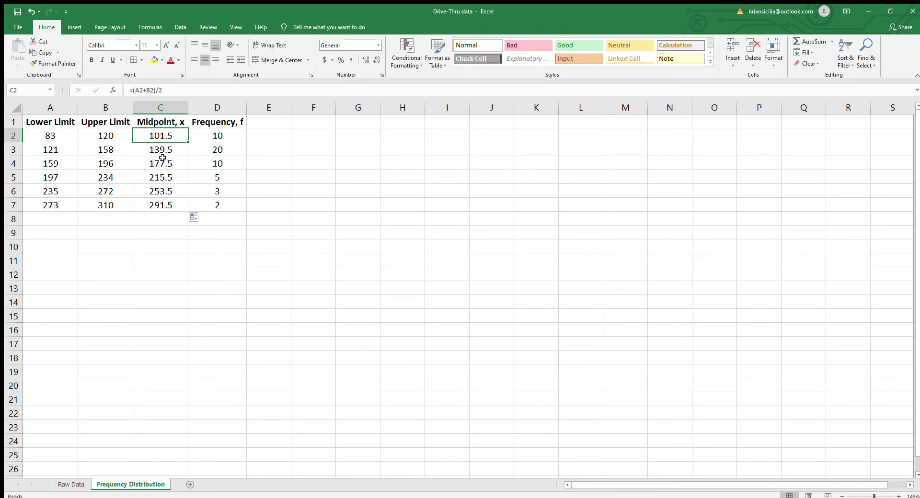
key(Down)
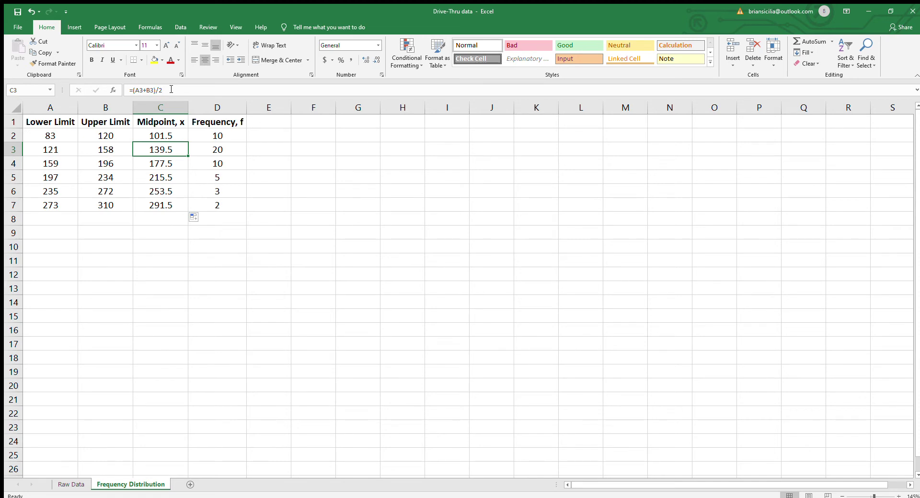
key(Down)
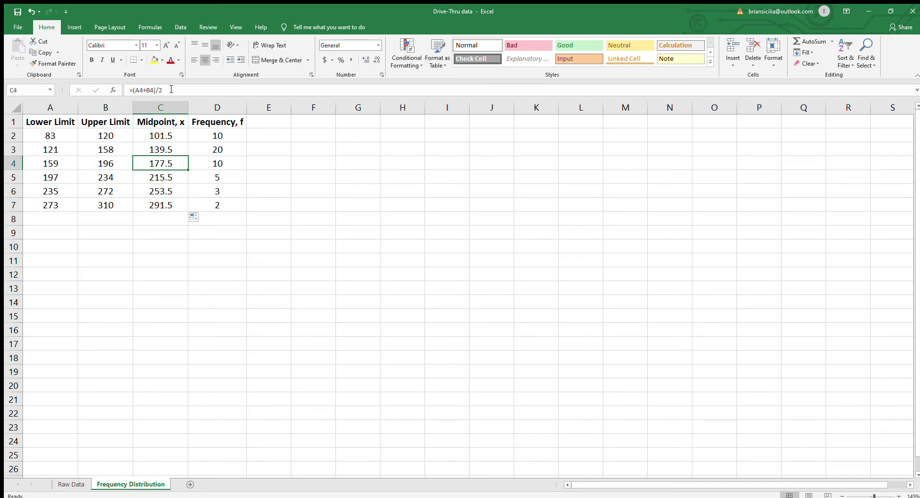
key(Down)
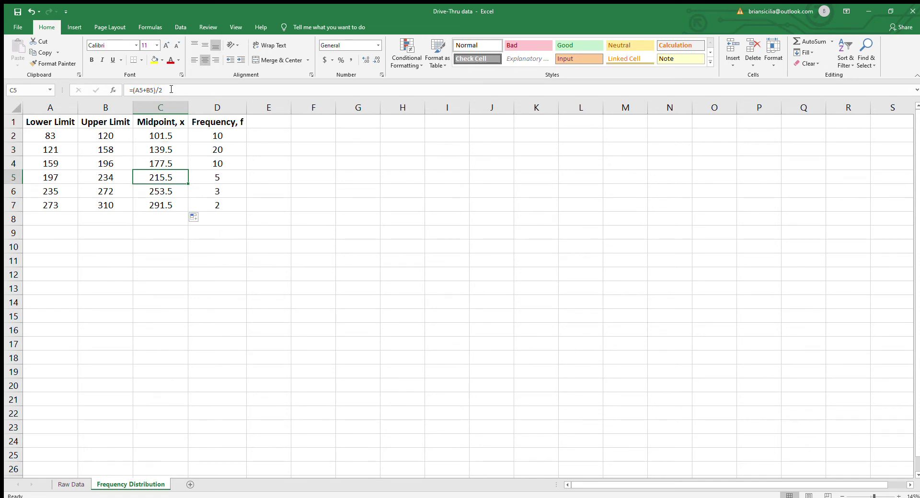
key(Down)
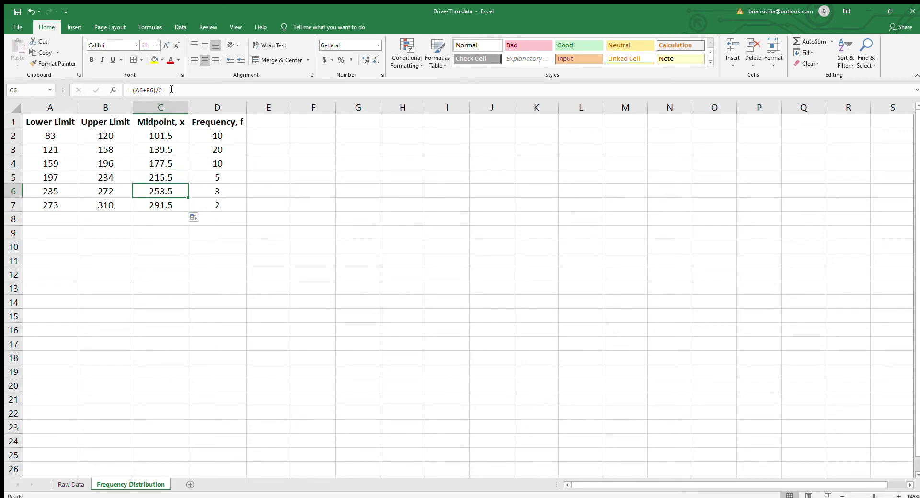
key(Down)
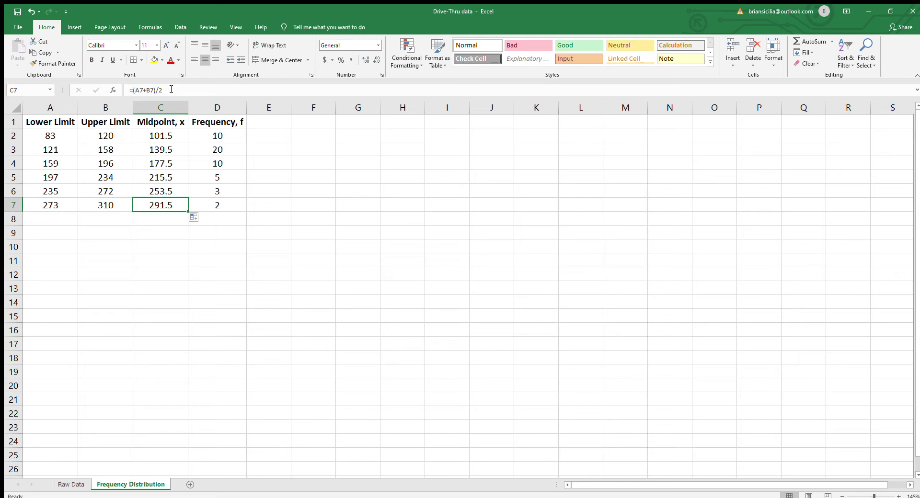
- Enter the column heading "xf" in E1, beside the frequency heading
key(Right)
key(Right)
key(Up)
key(Up)
key(Up)
key(Up)
key(Up)
key(Up)
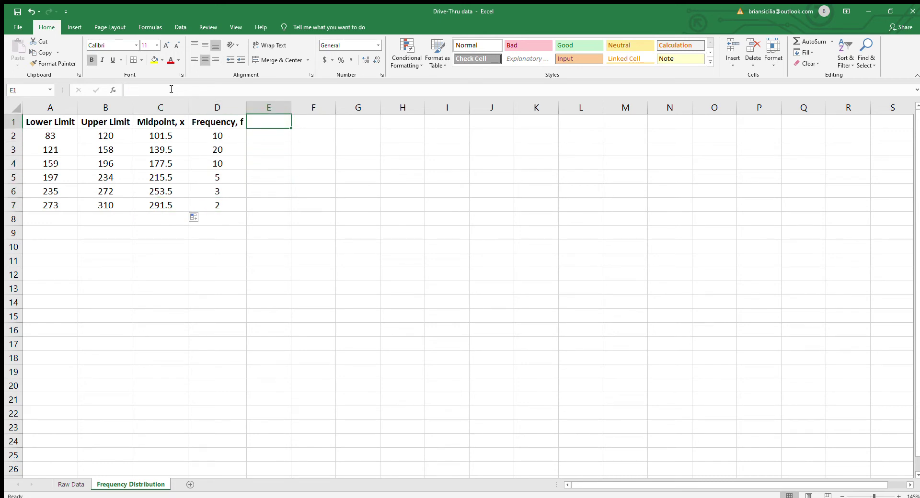
text(xf)
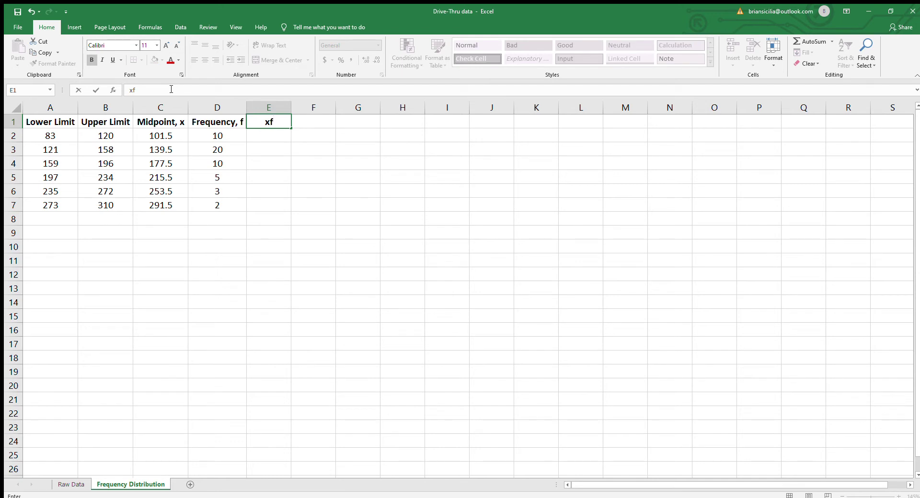
key(Return)
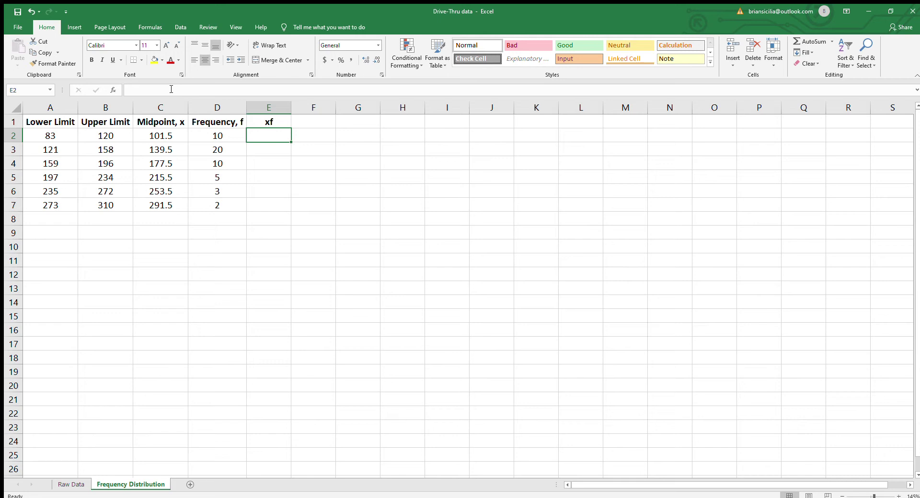
- Calculate xf in E2 with the formula =C2*D2 and fill it down through E7
text(=)
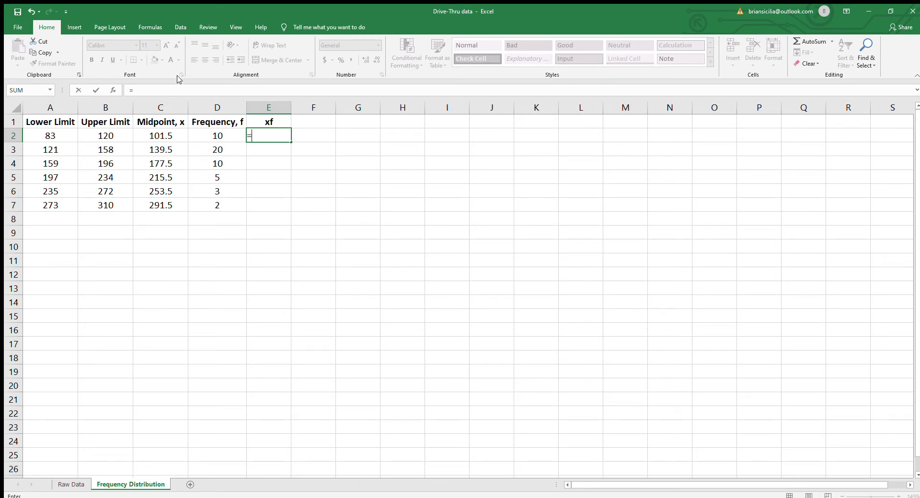
click(162, 135)
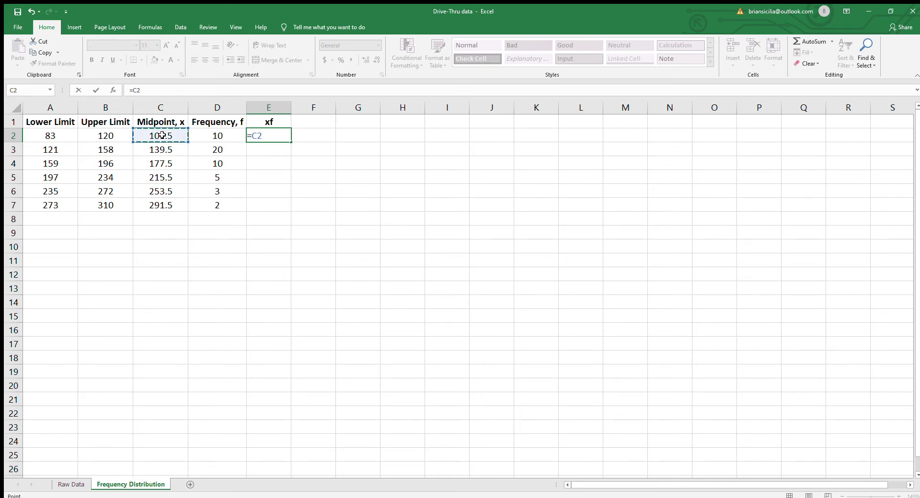
text(*)
click(213, 136)
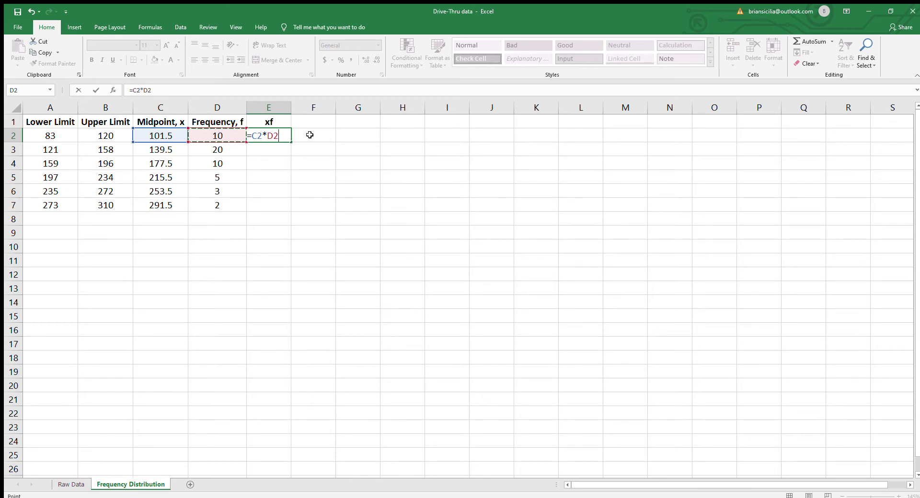
key(Return)
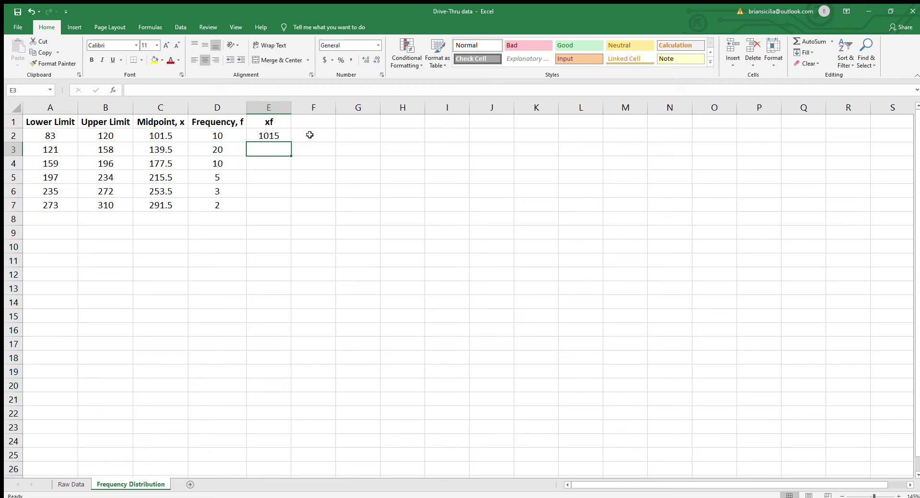
key(Up)
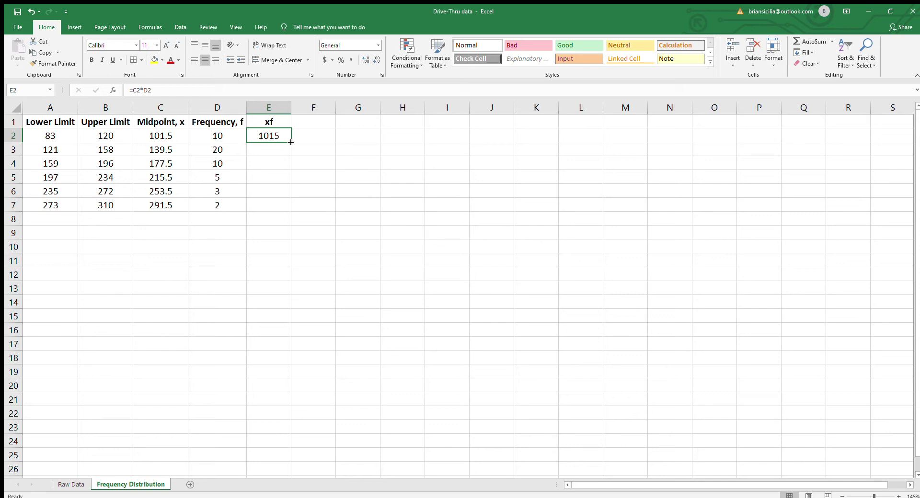
drag(291, 143, 292, 211)
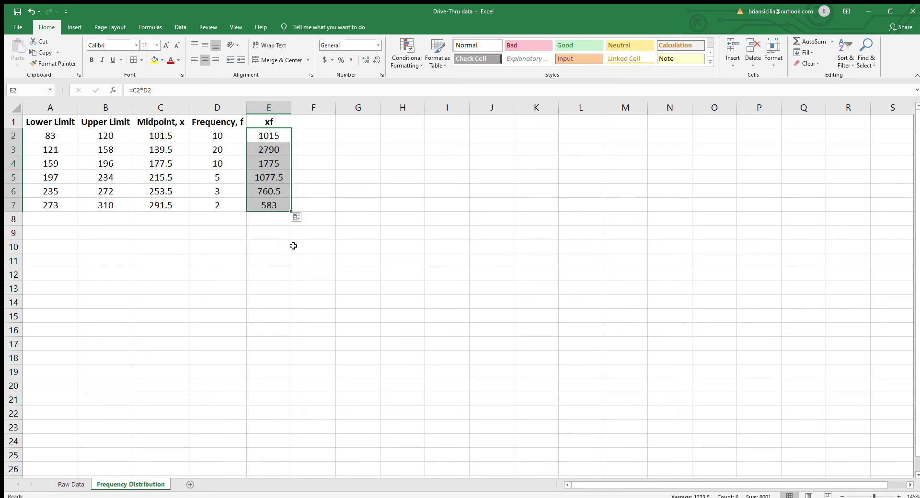
- Check the cell references of the xf formula in each row from E3 to E7
click(280, 148)
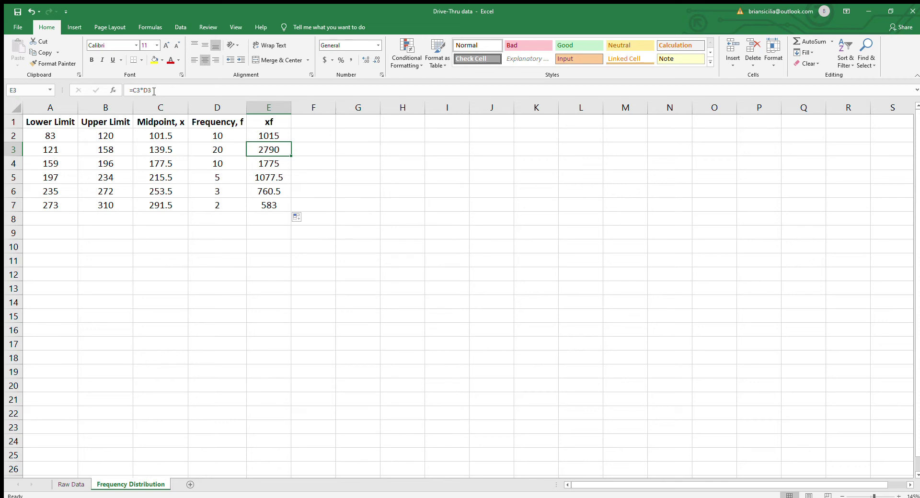
key(Down)
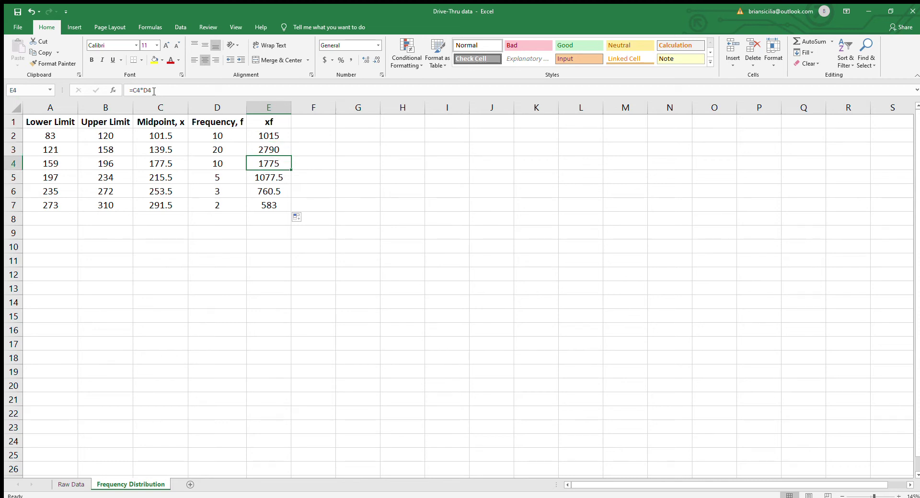
key(Down)
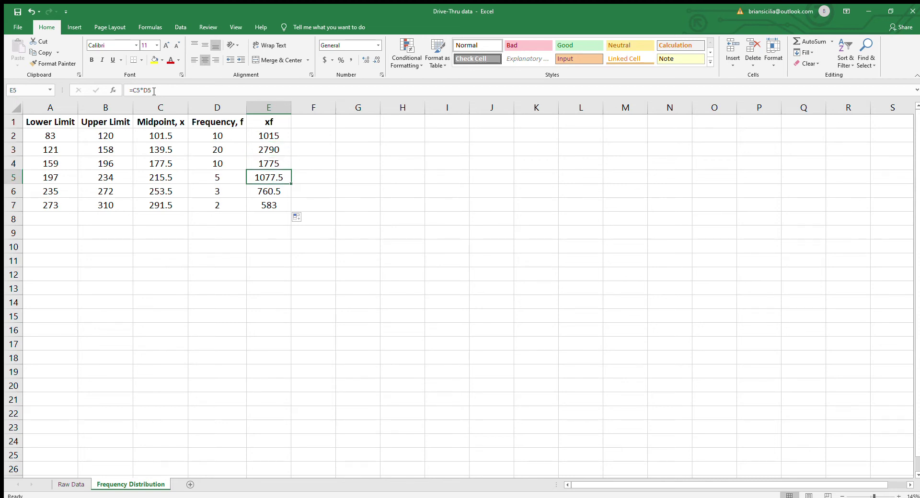
key(Down)
key(Down)
key(Down)
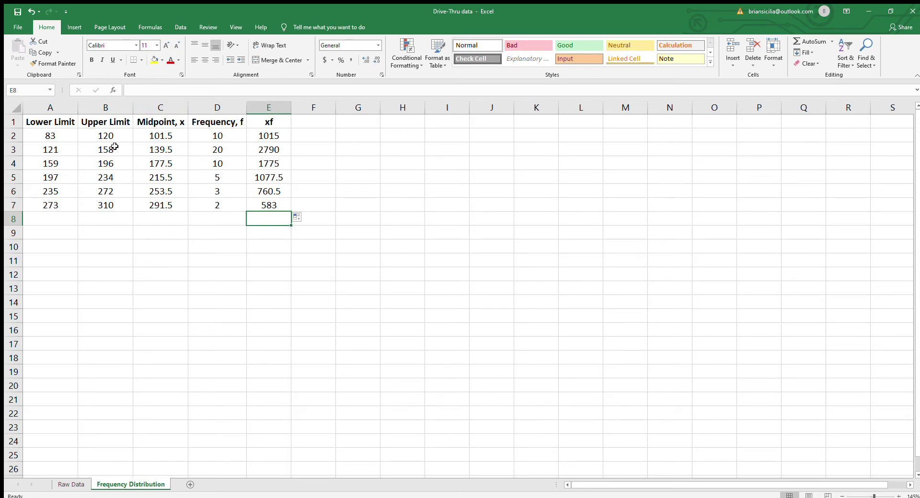
- Total the xf column in E9 with the formula =SUM(E2:E7)
click(278, 232)
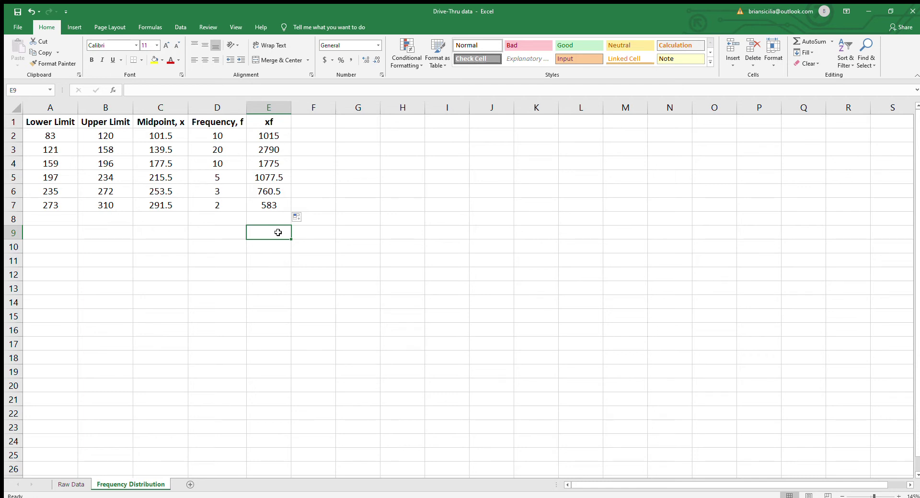
text(=)
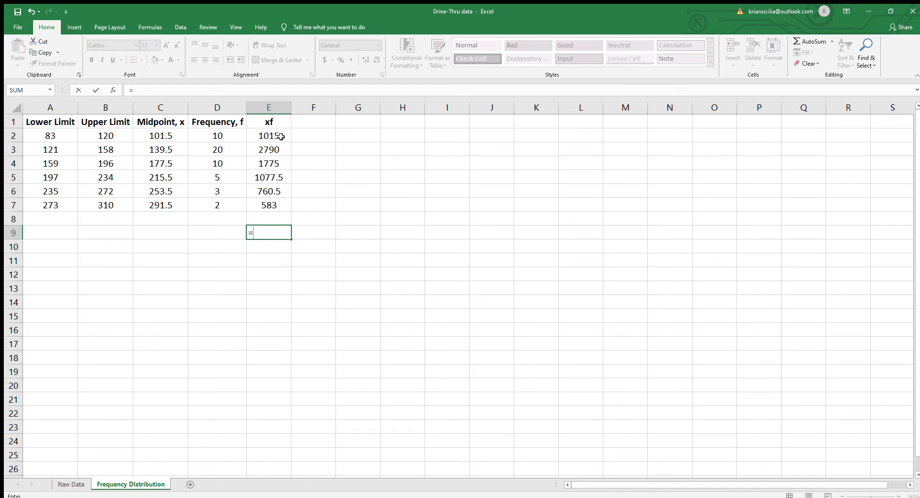
text(SUM)
text(()
click(277, 133)
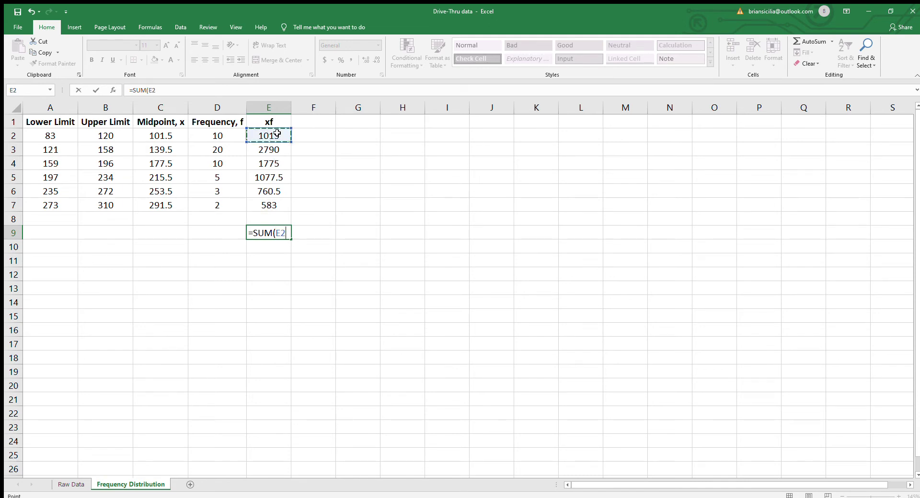
drag(277, 137, 277, 171)
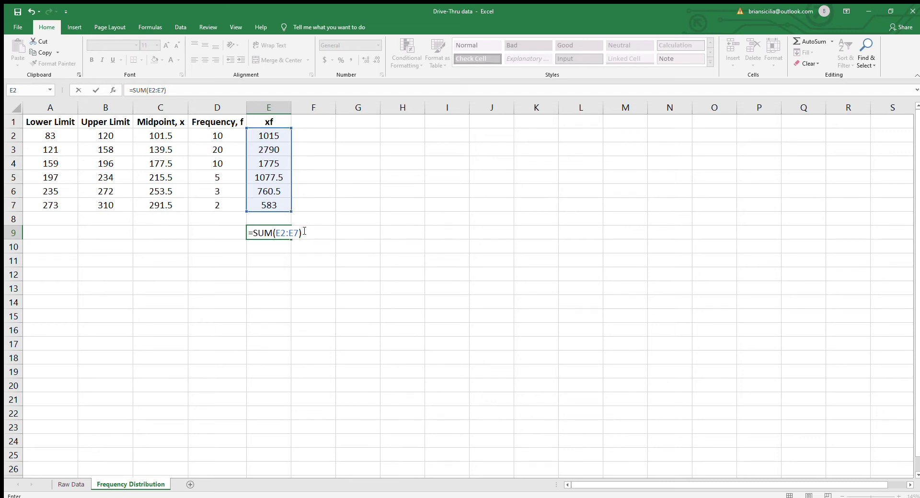
key(Return)
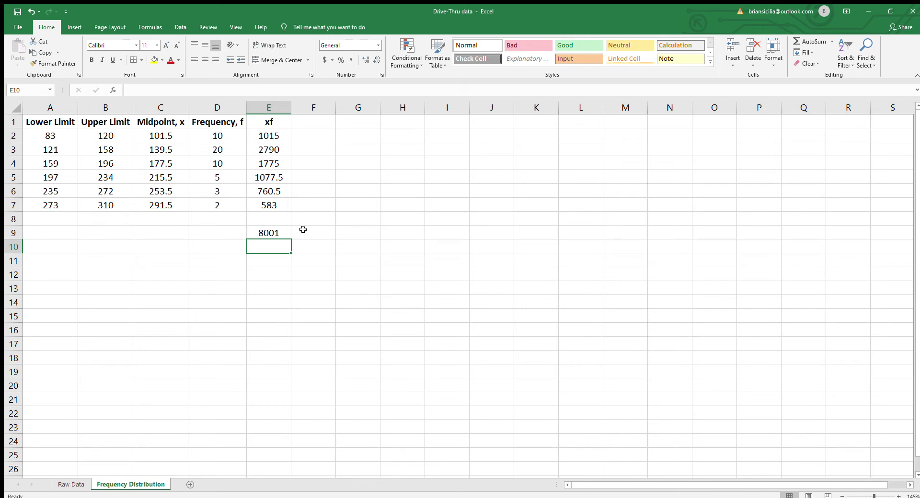
- Copy the sum formula from E9 to D9 to total the frequencies, and check the range it covers
key(Up)
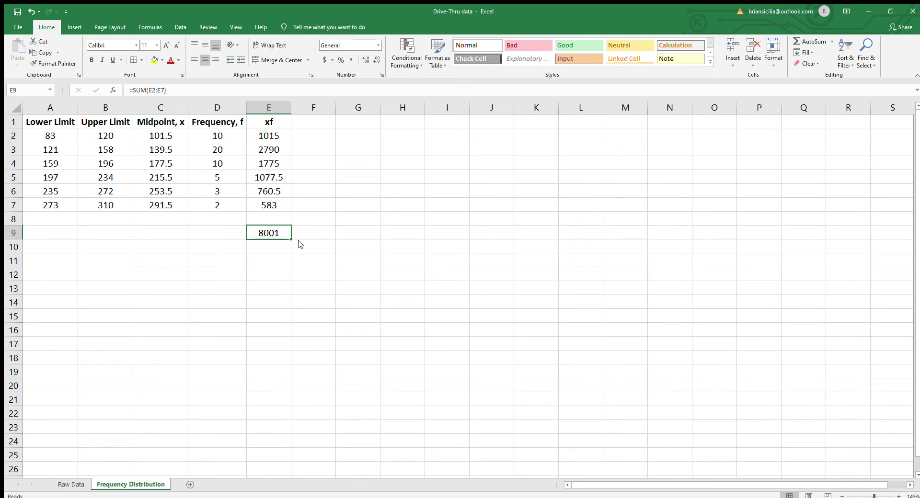
key(ctrl+c)
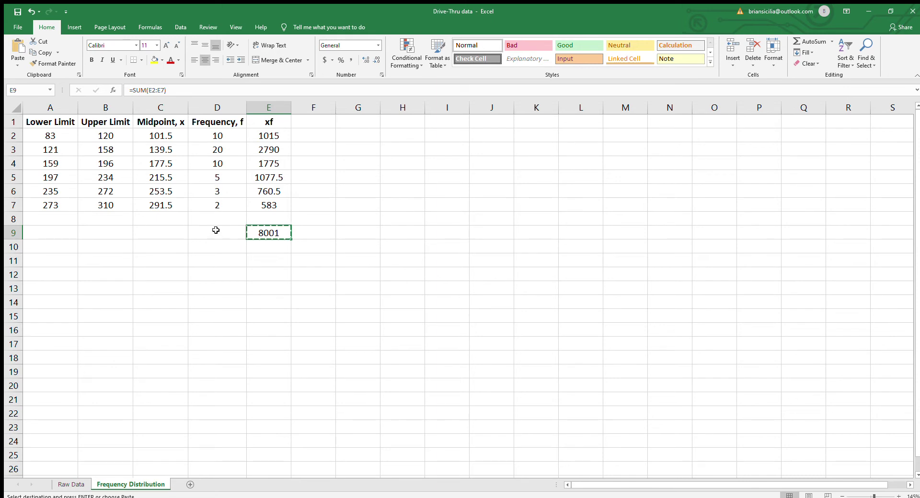
click(217, 231)
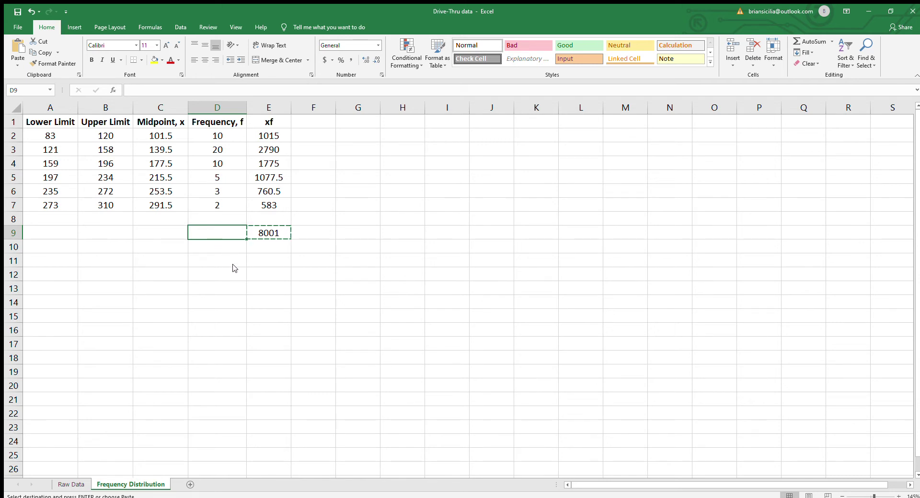
key(ctrl+v)
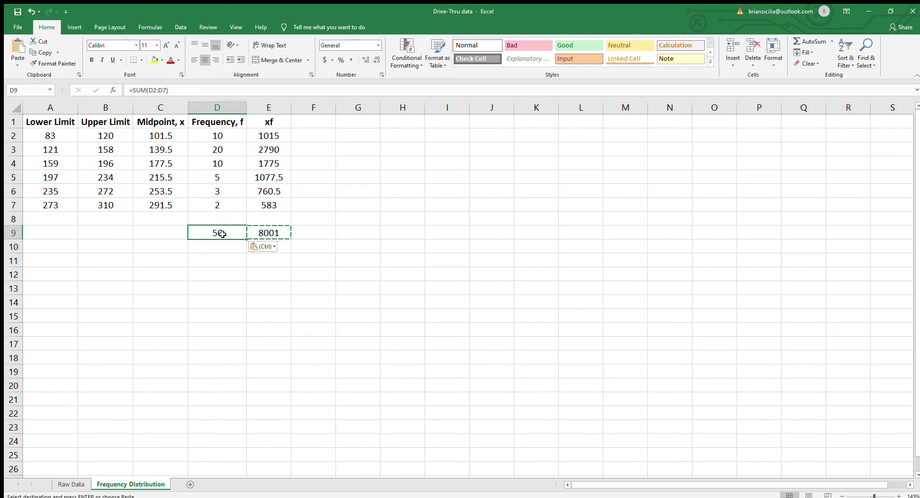
click(187, 90)
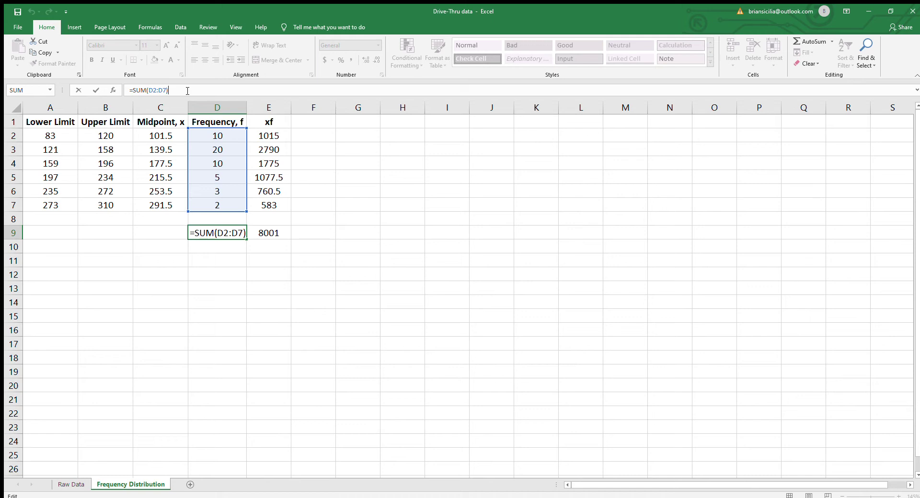
key(ctrl+Return)
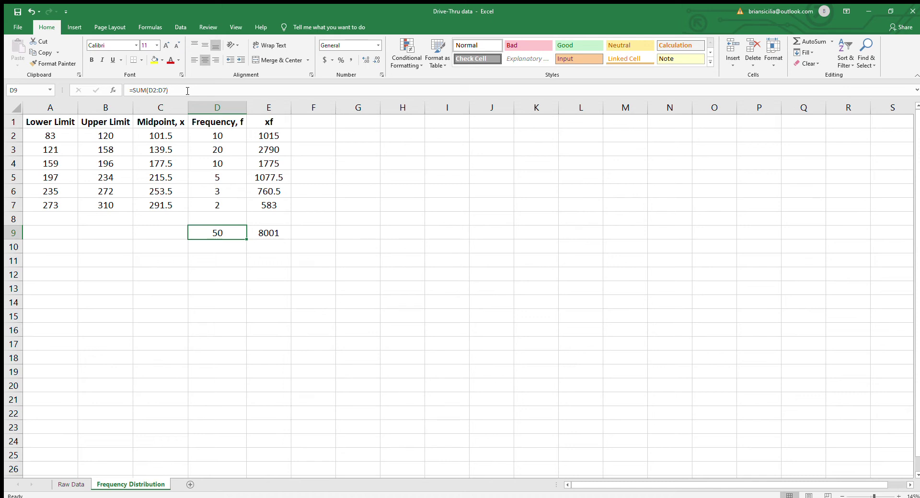
- Enter the label "Grouped Mean" in C11, below the column totals
click(159, 261)
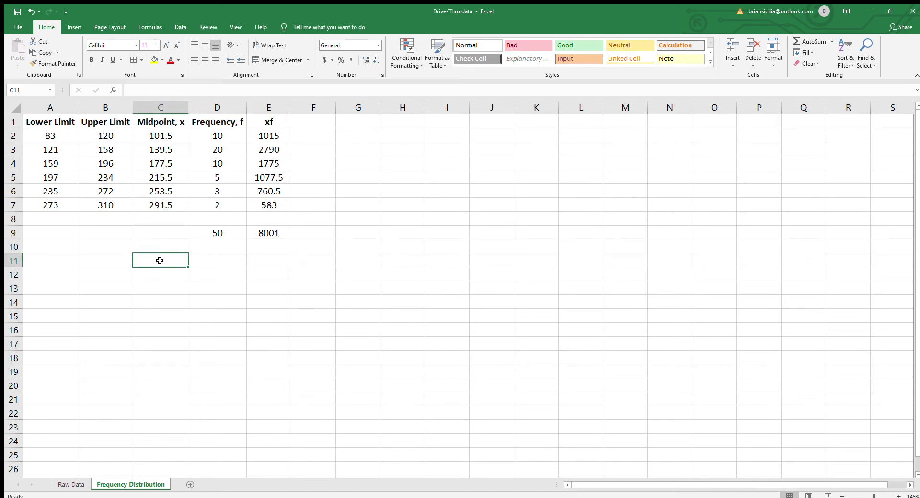
text(Group)
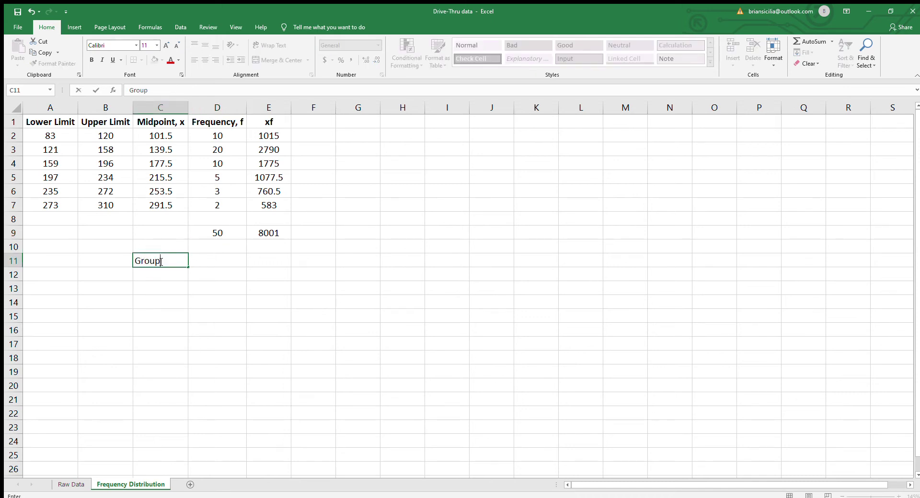
text(ed Mean)
key(Tab)
- Calculate the grouped mean in E11 by dividing the xf total by the frequency total with =E9/D9
key(Tab)
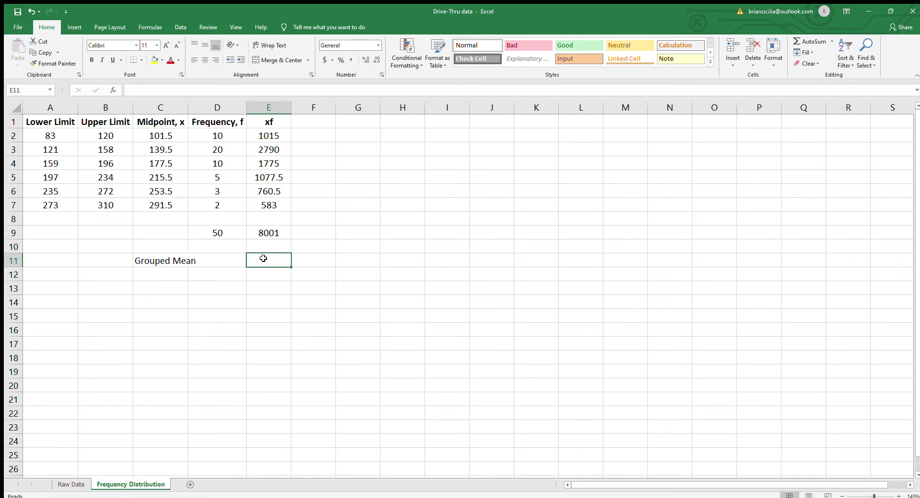
text(=)
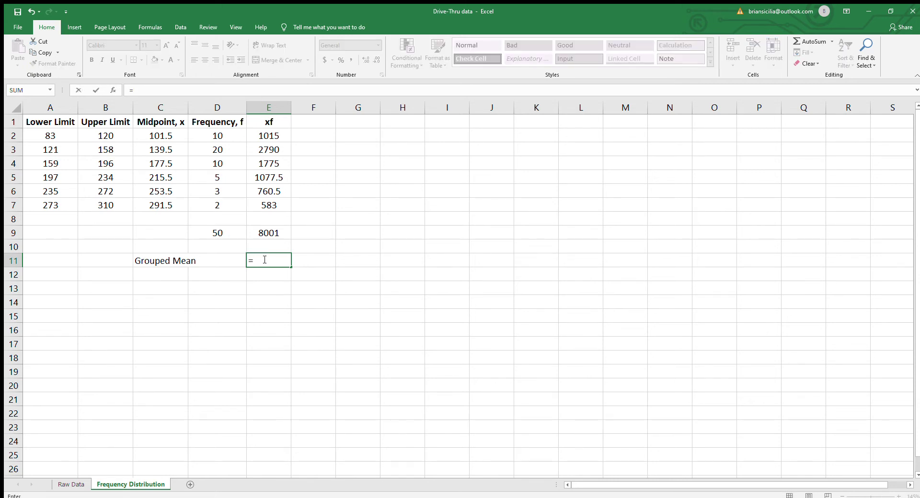
click(273, 232)
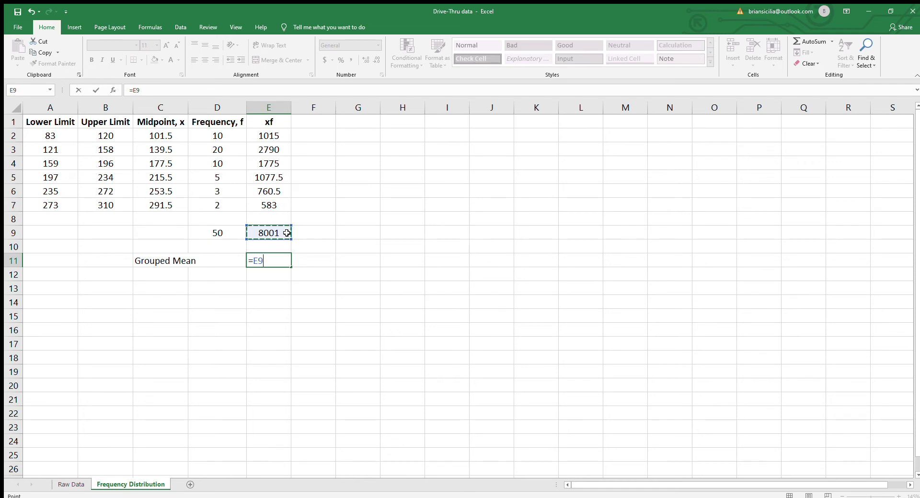
text(/)
click(223, 233)
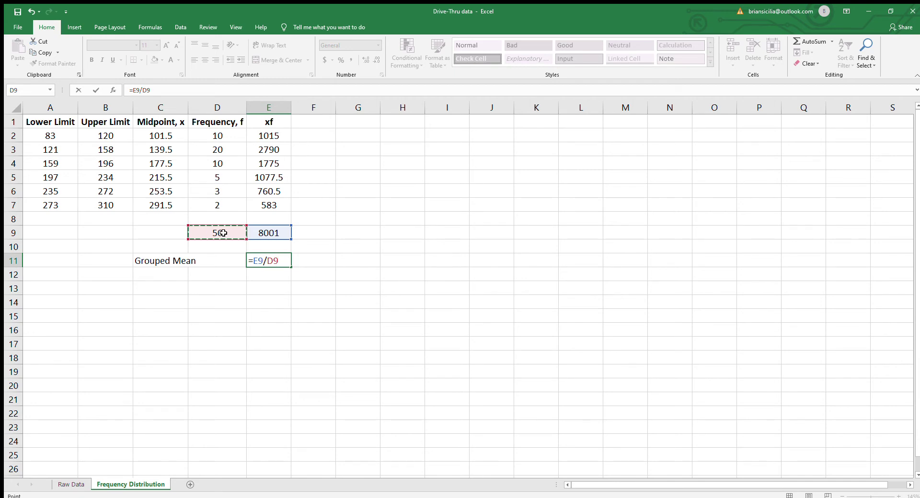
key(Return)
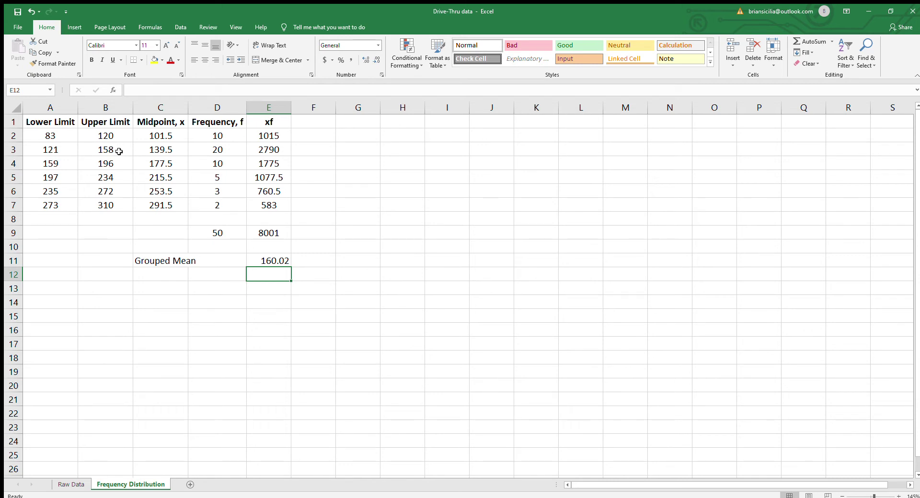
- Copy the limits, midpoint and frequency columns with their headings (A1:D7) to a second table starting at A15
drag(65, 119, 206, 204)
key(ctrl+c)
click(59, 315)
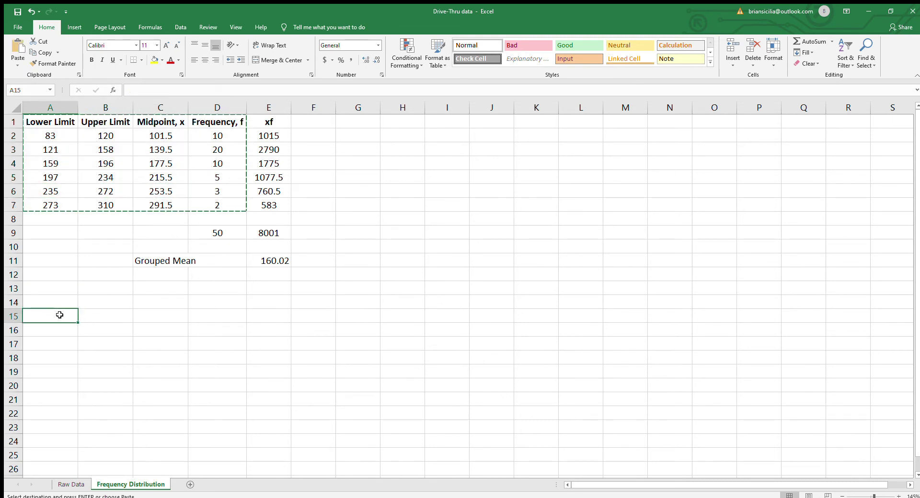
key(ctrl+v)
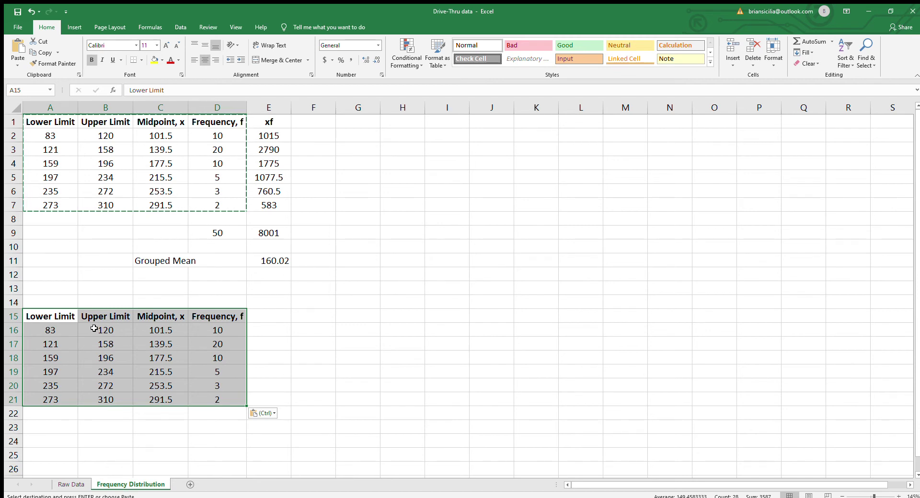
- Enter the column heading "x-mean" in E15, beside the second table's frequency heading
click(273, 315)
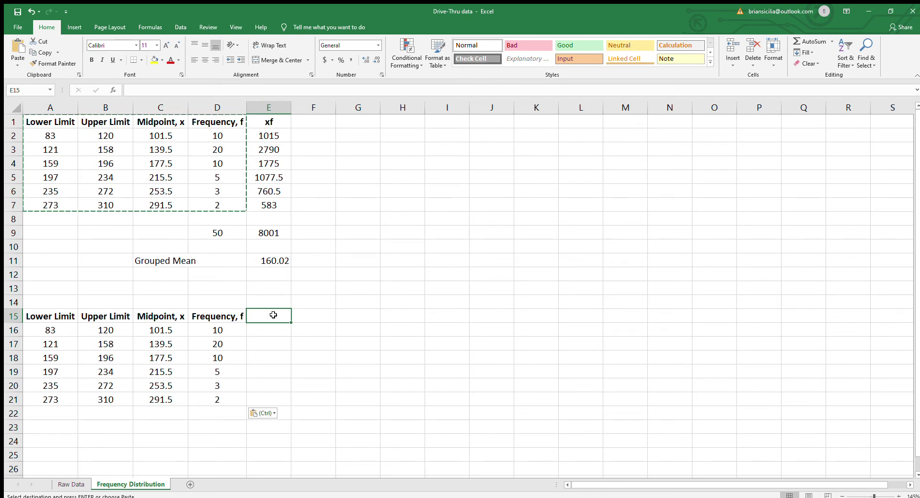
text(x-mean)
key(Return)
click(274, 315)
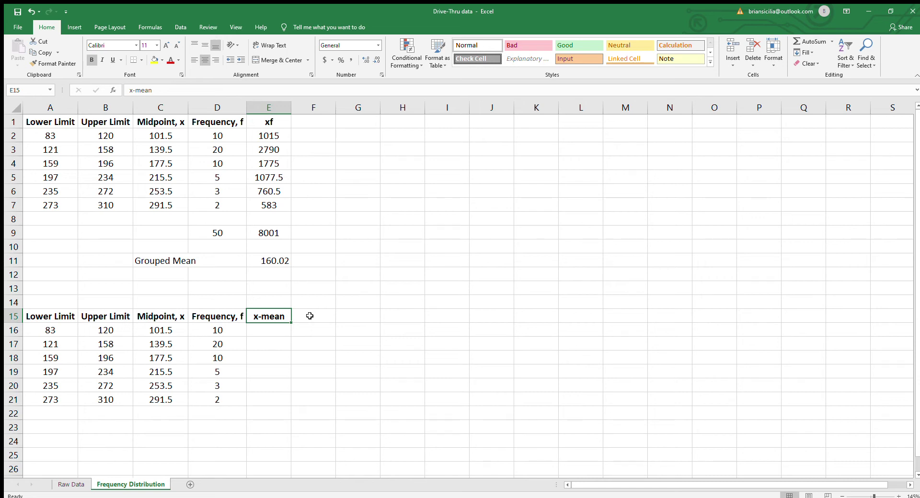
- Calculate the first midpoint's deviation from the grouped mean in E16 with the formula =C16-E11
click(285, 330)
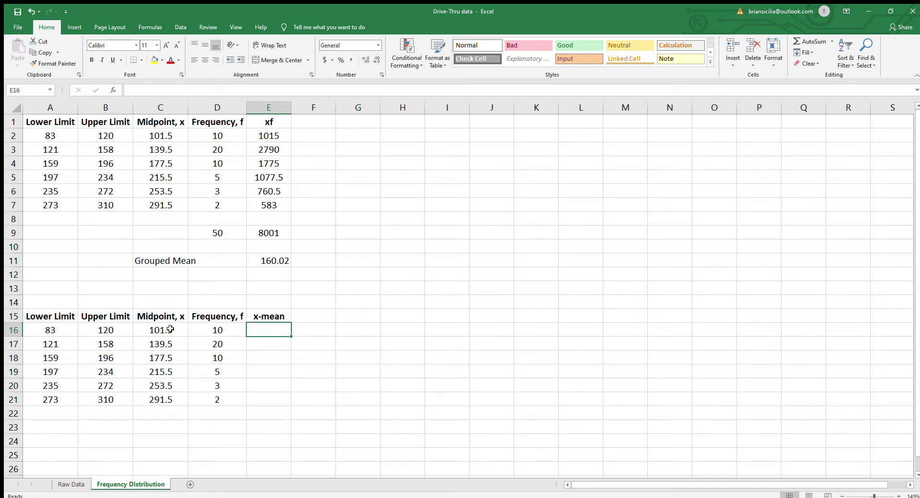
text(=)
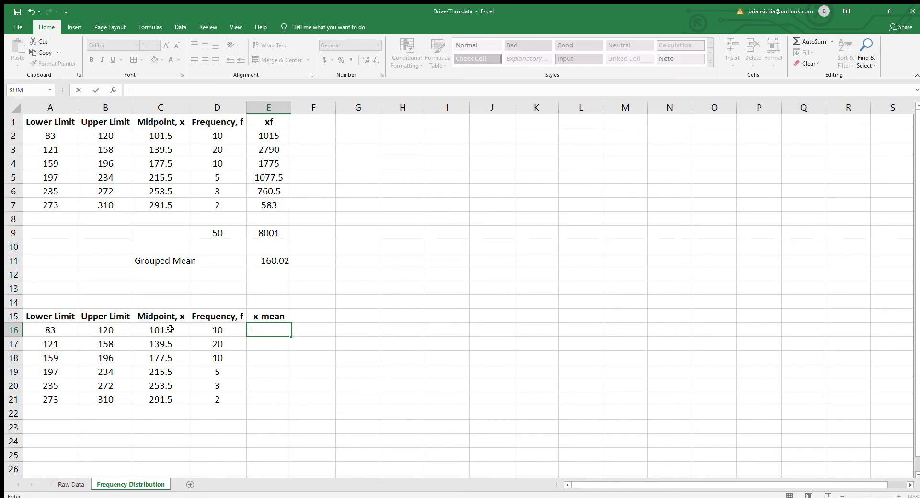
click(161, 330)
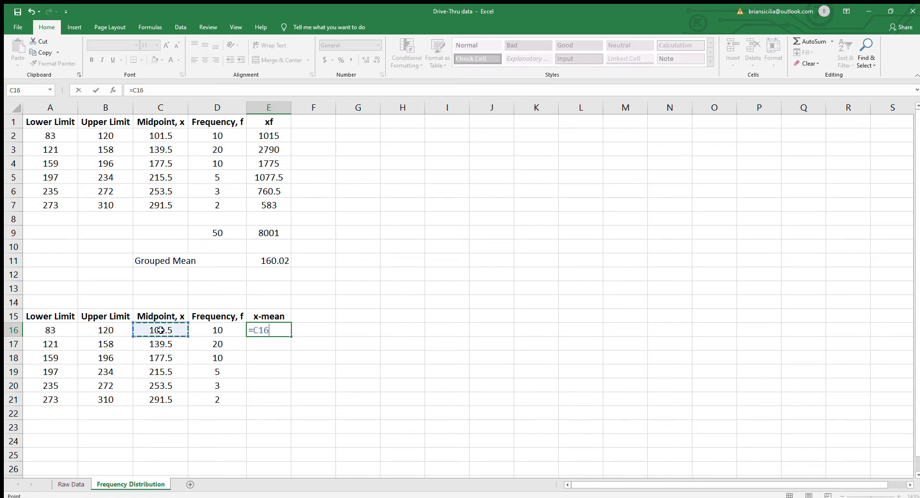
text(-)
click(271, 258)
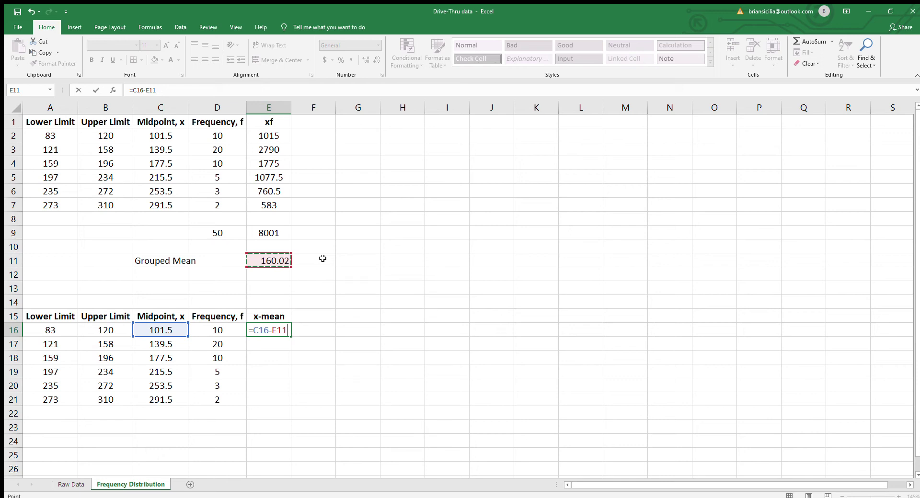
key(Return)
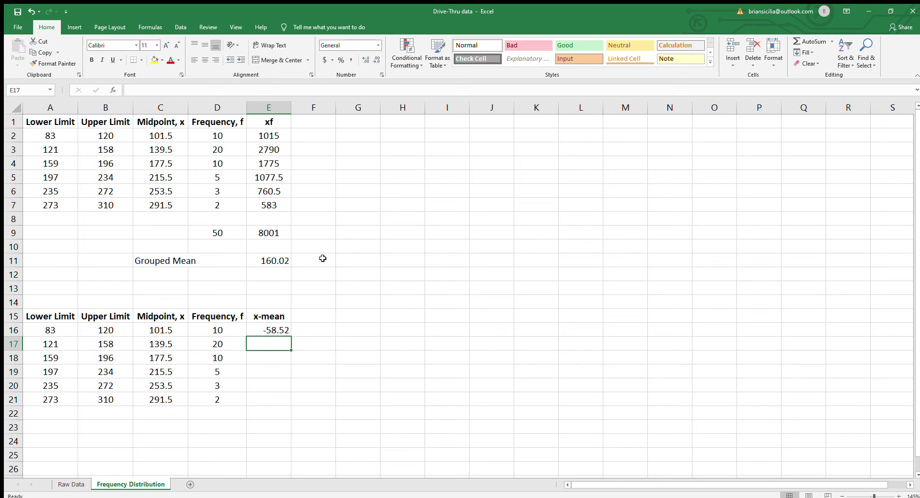
- Center the contents of the second table's calculation cells, starting at E16 and including the empty columns beside it
drag(275, 331, 526, 419)
click(205, 60)
click(279, 343)
click(277, 331)
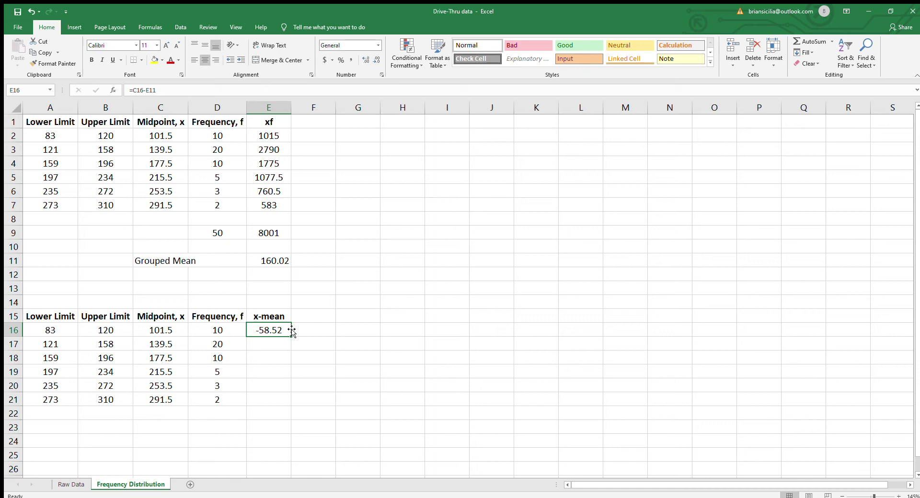
- Try to copy the deviation formula from E16 into E17
key(ctrl+c)
key(Down)
key(ctrl+v)
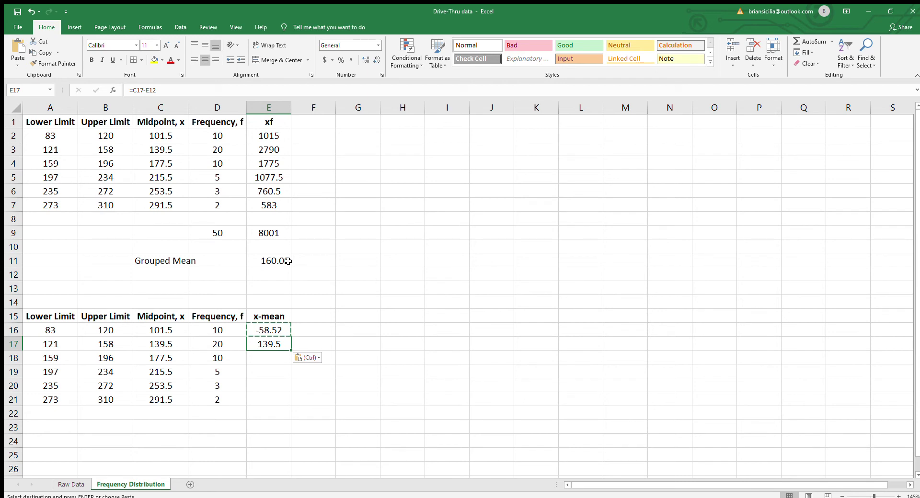
- Compare the cell references used by the deviation formulas in E16 and E17
key(Escape)
click(276, 330)
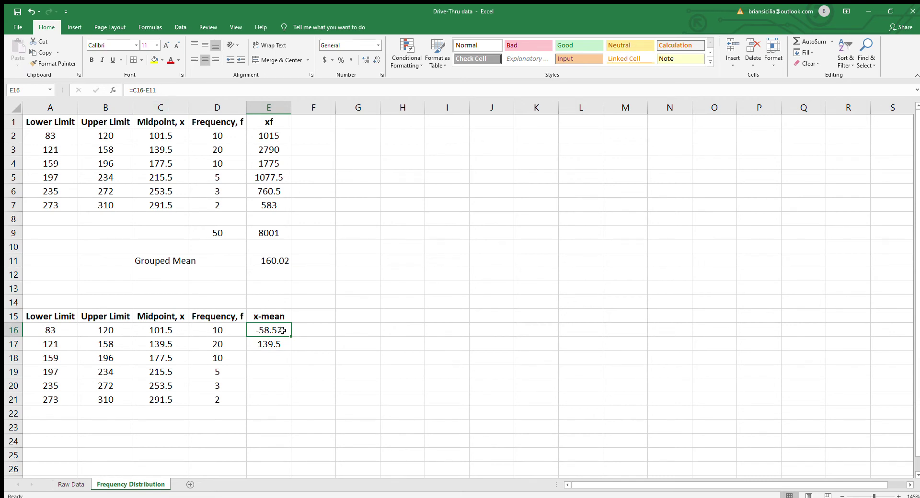
click(159, 89)
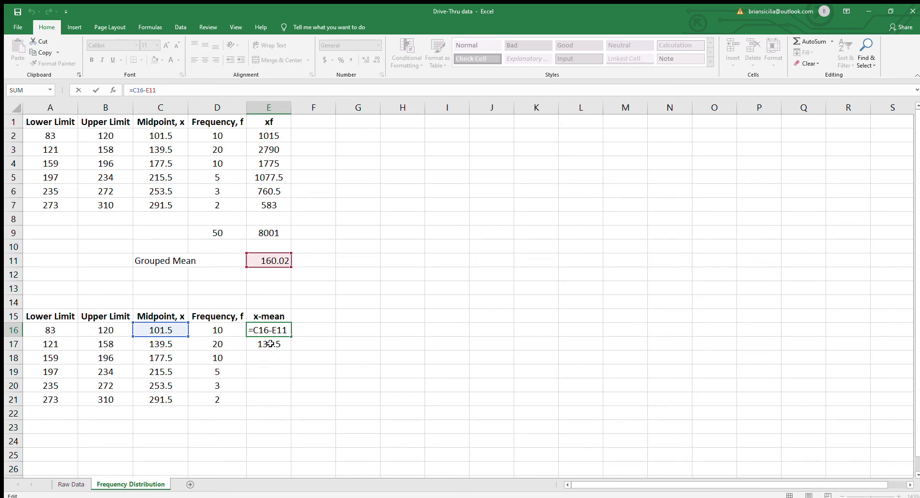
key(Return)
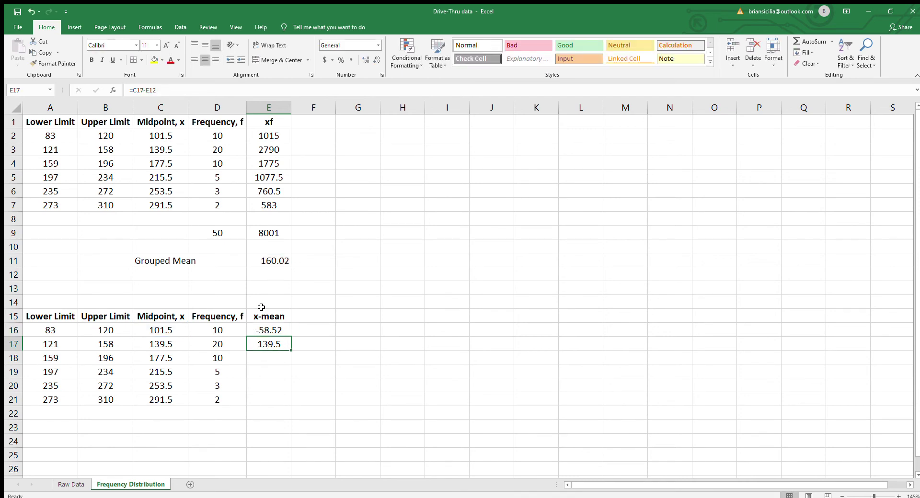
key(F2)
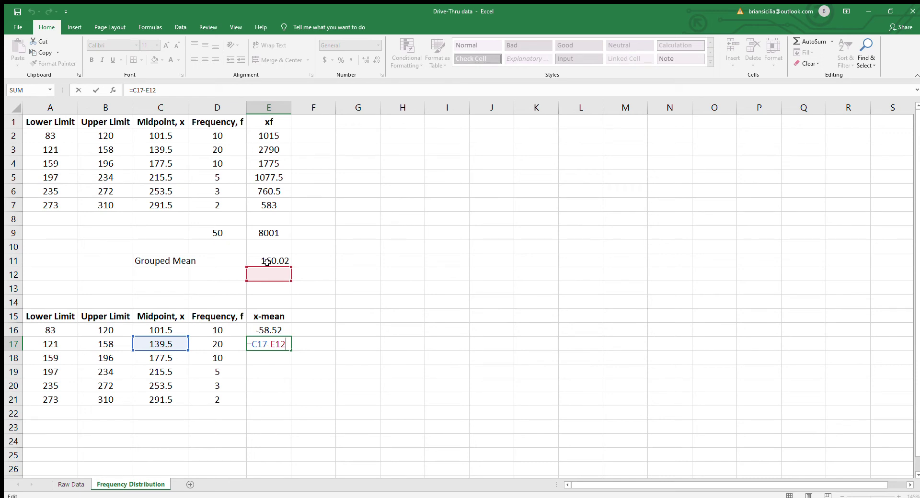
- Delete the copied deviation formula from E17 and return to E16
key(ctrl+Return)
key(Delete)
key(Up)
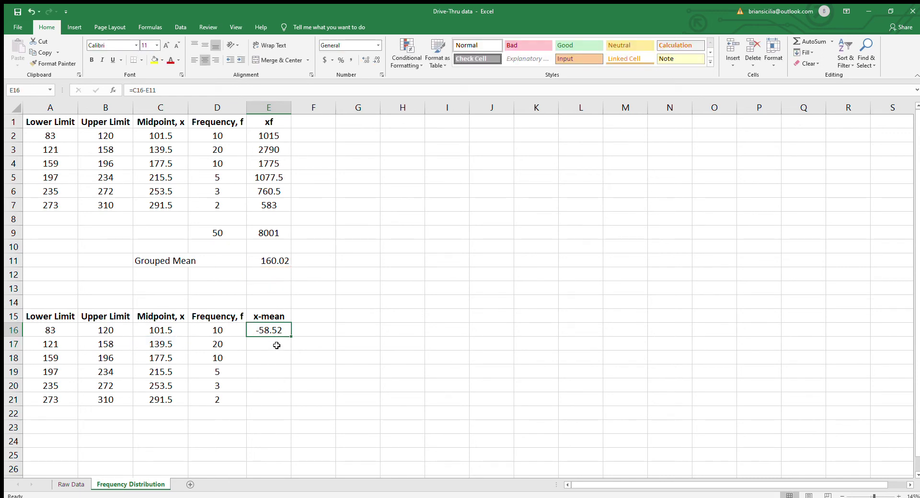
- Make the grouped mean reference absolute in the E16 formula, giving =C16-$E$11
double_click(281, 333)
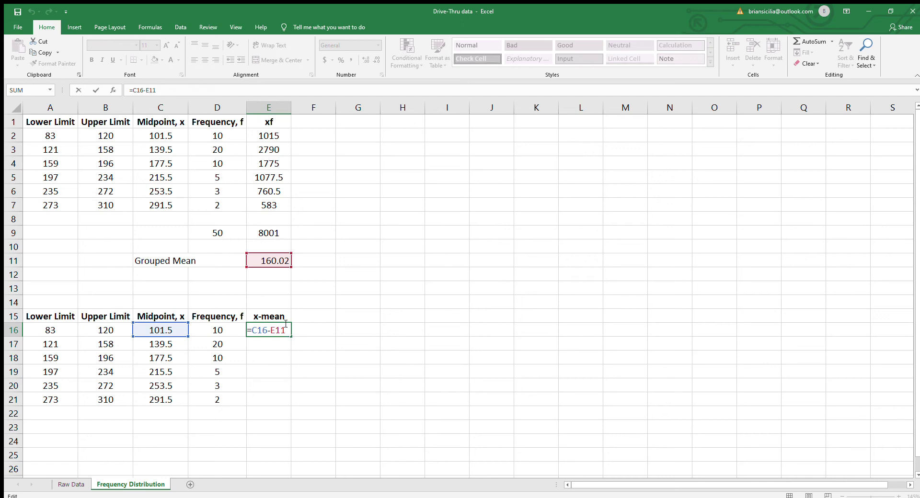
key(Left)
key(Left)
key(Left)
text($E)
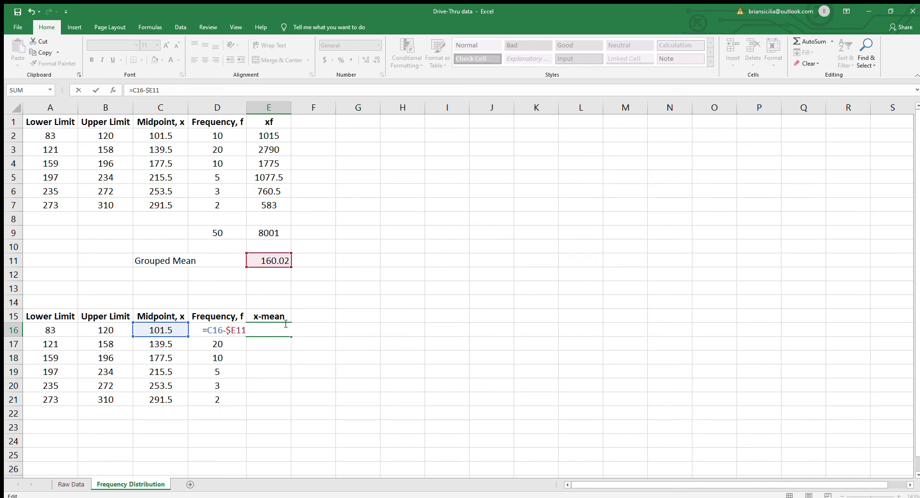
text($)
key(Return)
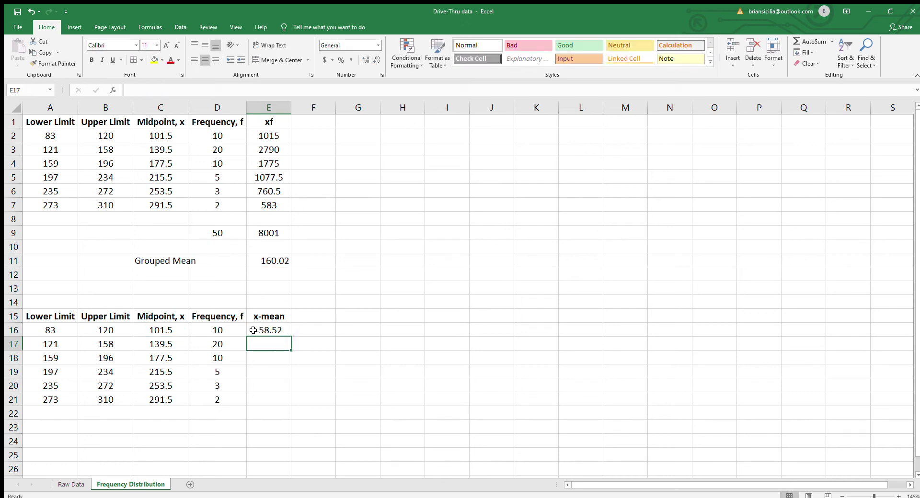
- Fill the deviation formula from E16 down to E17 and check which cells the copy references
click(253, 330)
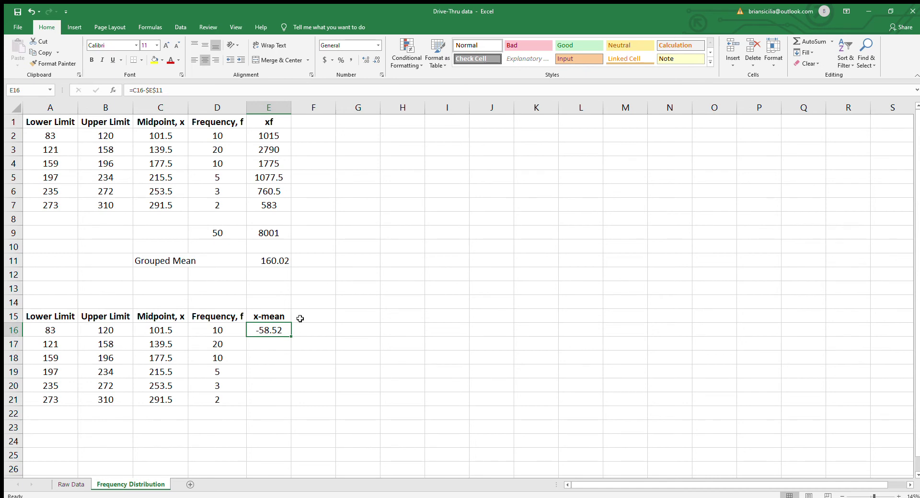
drag(291, 337, 290, 350)
click(283, 342)
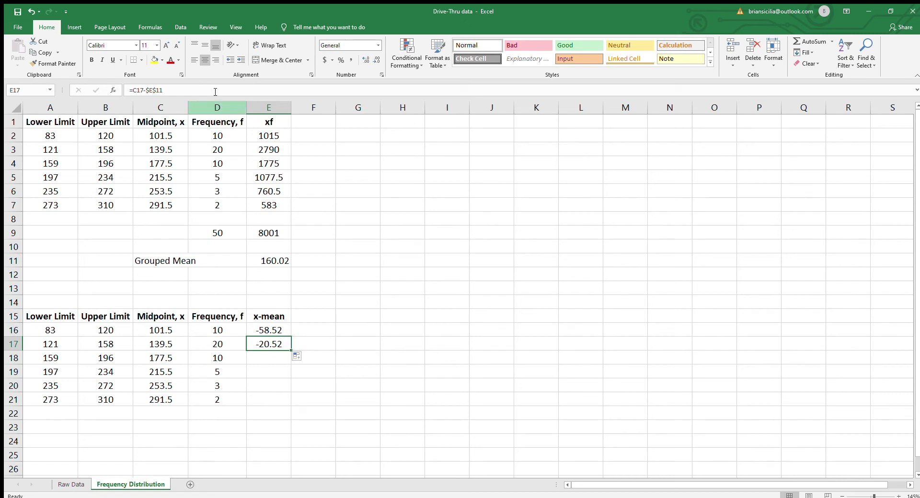
click(168, 90)
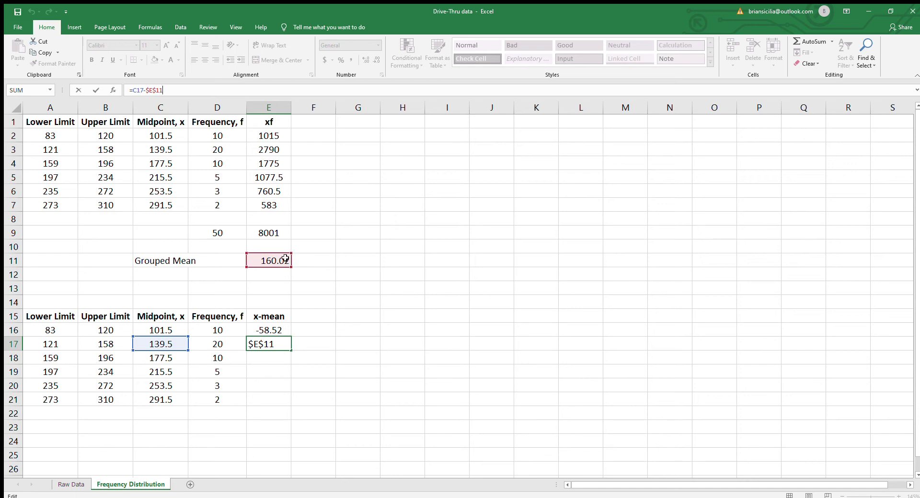
key(ctrl+Return)
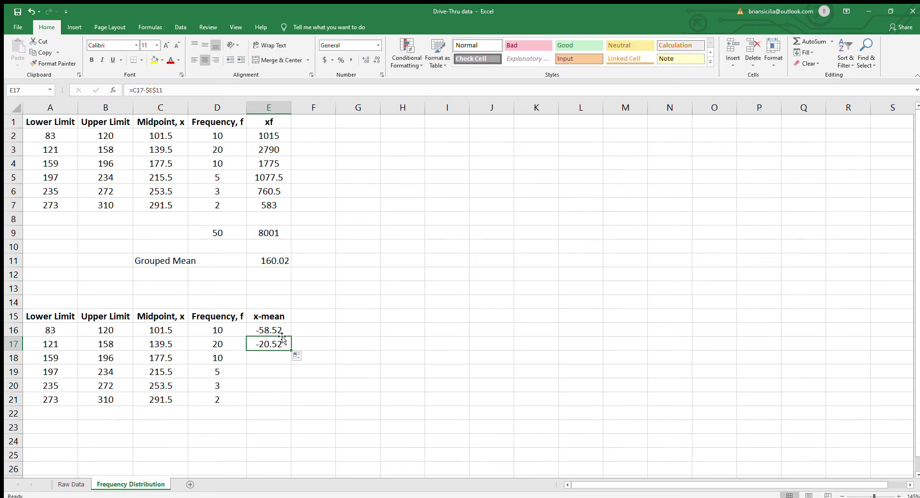
- Fill the deviation formula from E17 down to E21 and check the references in E19
drag(289, 354, 290, 407)
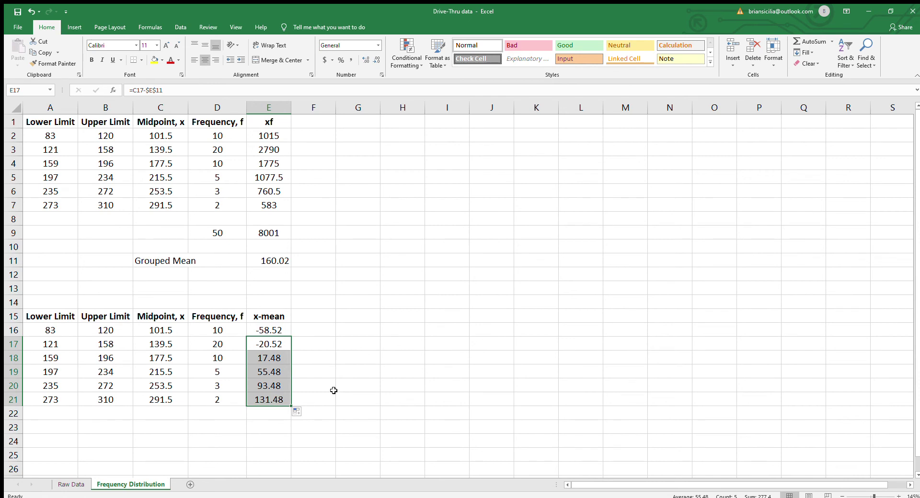
click(274, 372)
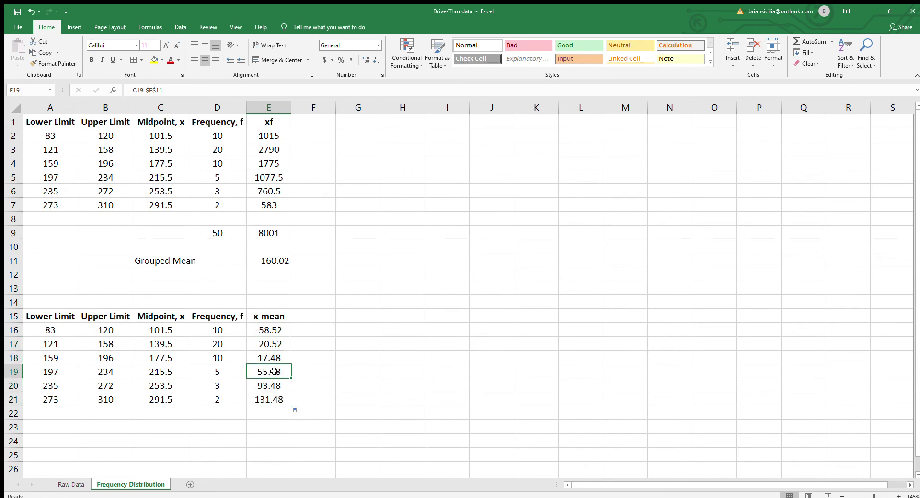
double_click(274, 372)
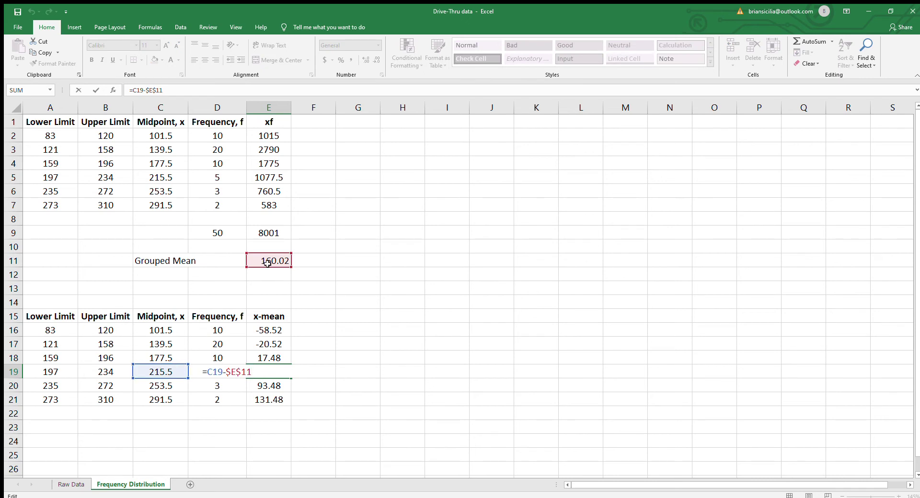
key(Escape)
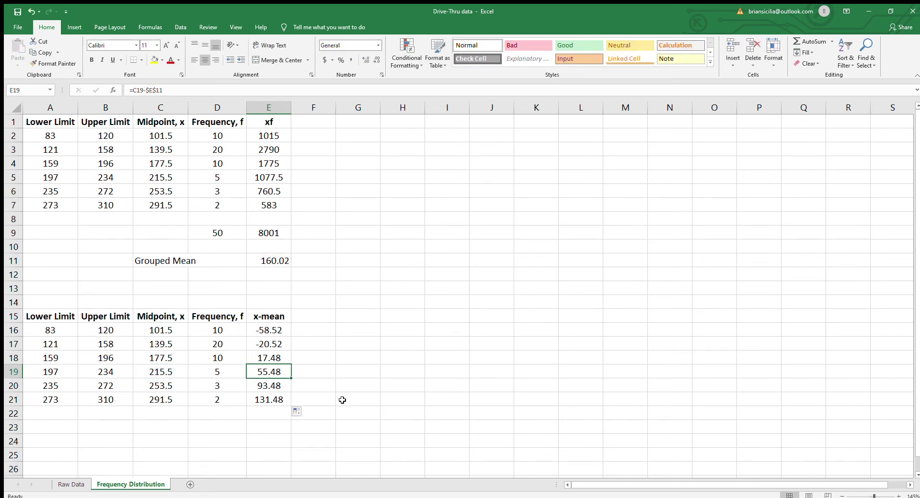
- Enter the column heading "Dev^2" in F15, beside the x-mean heading
click(316, 316)
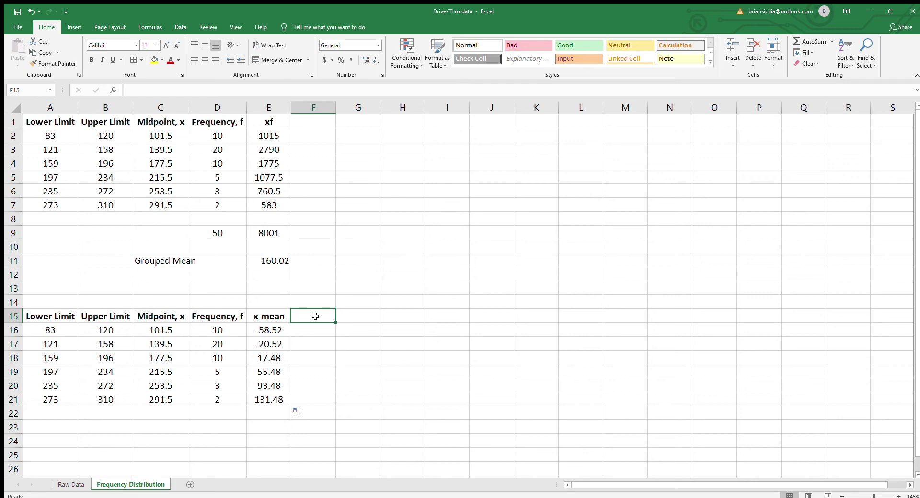
text(Dev^)
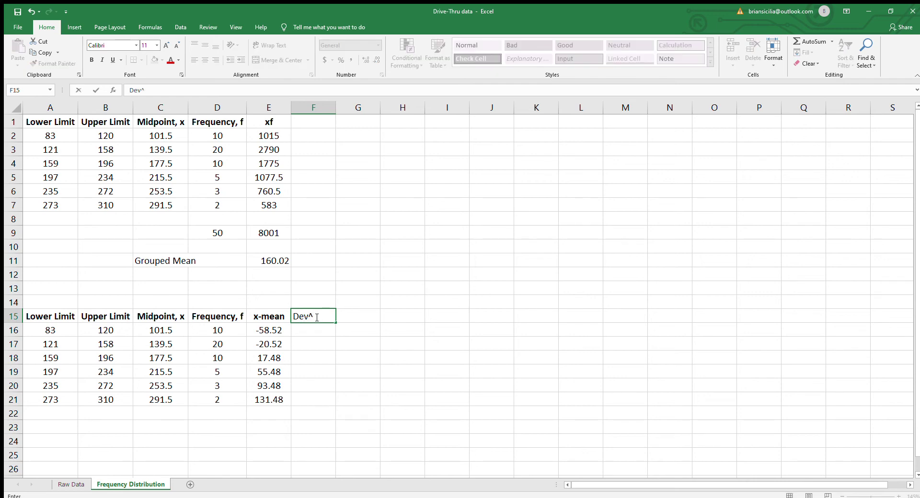
text(2)
key(Return)
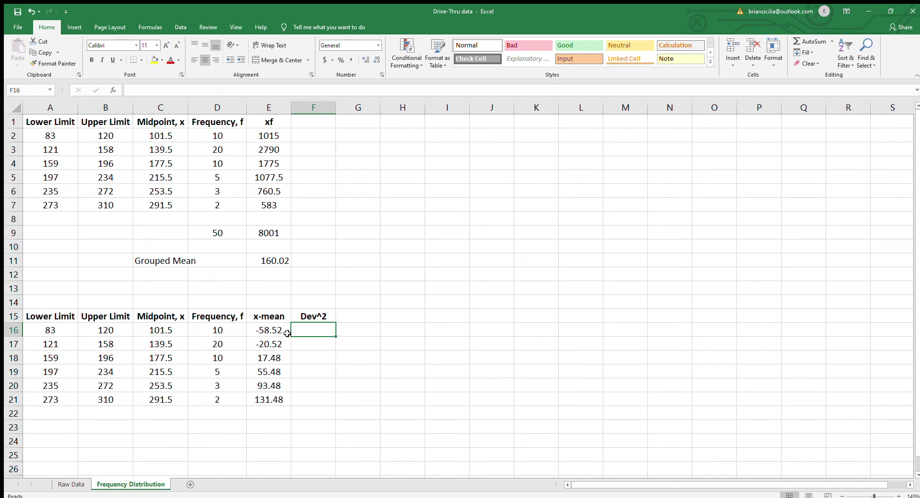
- Square the first deviation in F16 with =E16*E16 and fill the formula down to F21
text(=)
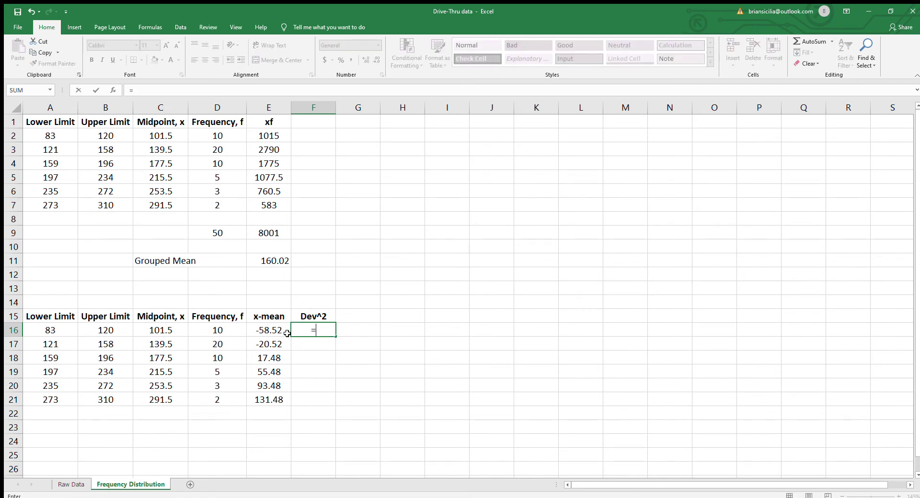
click(274, 331)
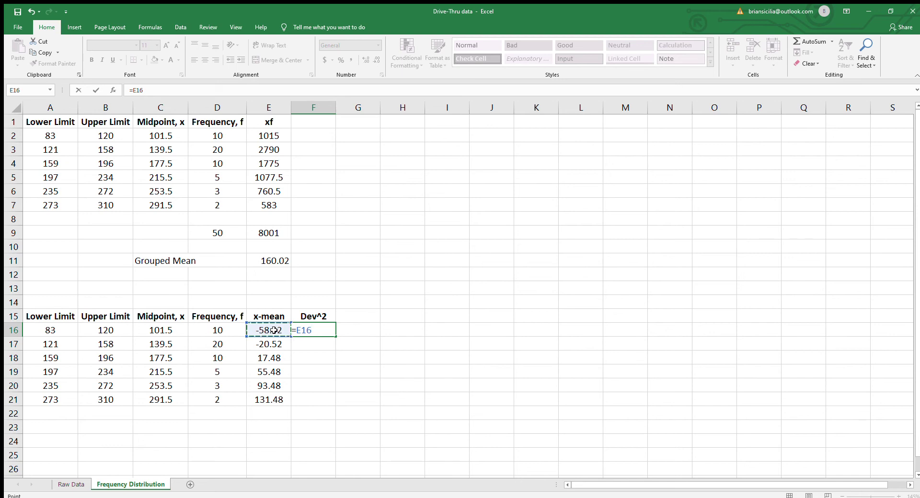
text(^)
text(2)
key(BackSpace)
key(BackSpace)
text(*)
click(273, 331)
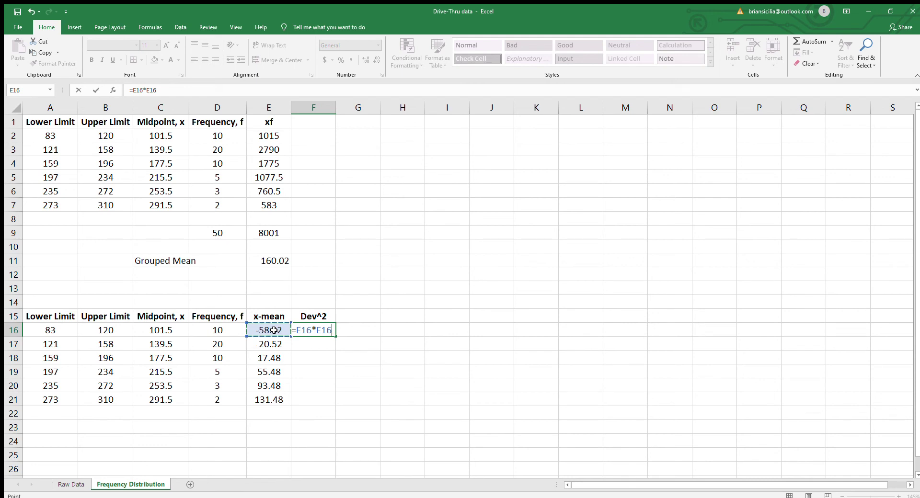
key(Return)
key(Up)
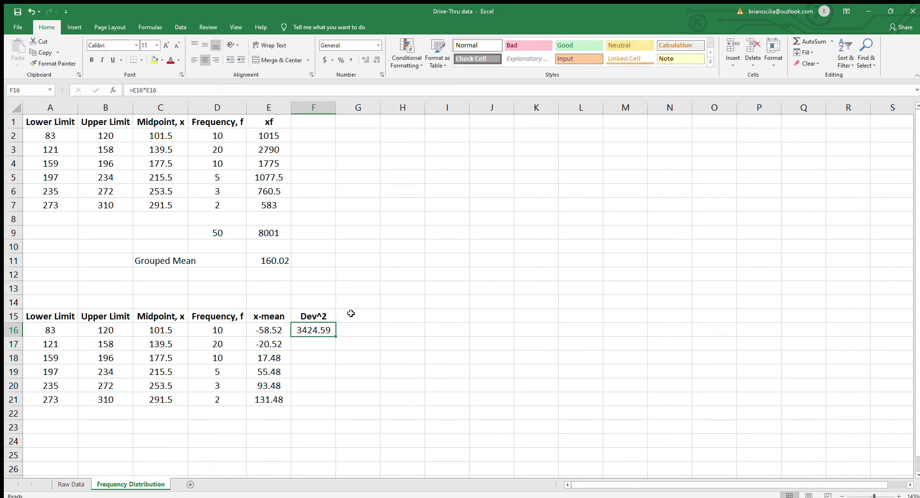
drag(335, 338, 332, 407)
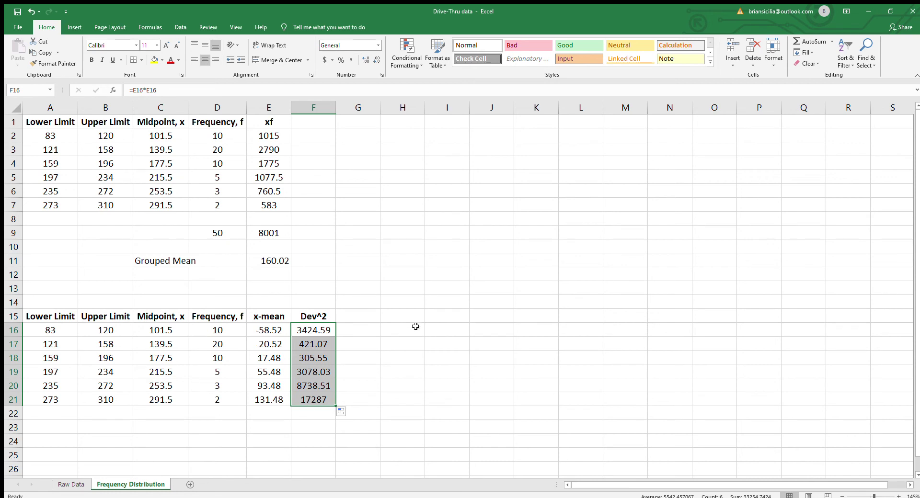
- Enter the column heading "Sq.Dev * f" in G15, beside the Dev^2 heading
click(349, 318)
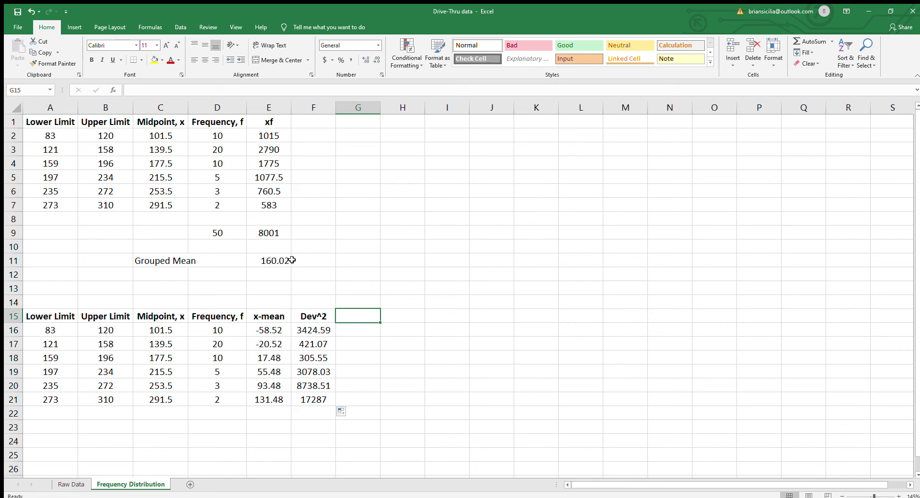
text(S)
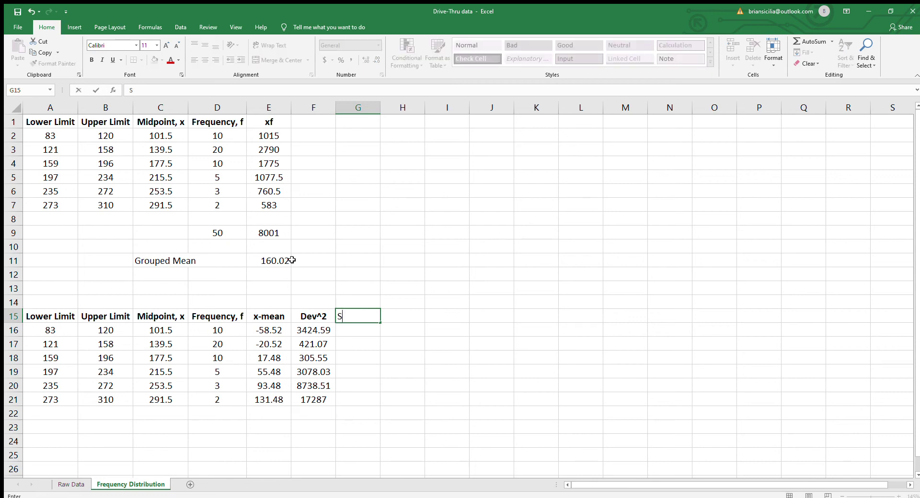
text(q.Dev * f)
key(Return)
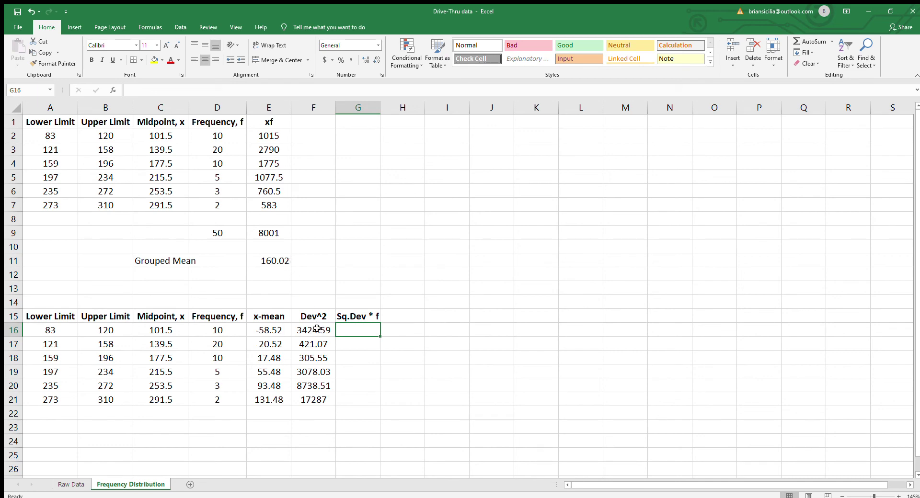
- Multiply the squared deviation by its frequency in G16 with =F16*D16 and fill the formula down to G21
text(=)
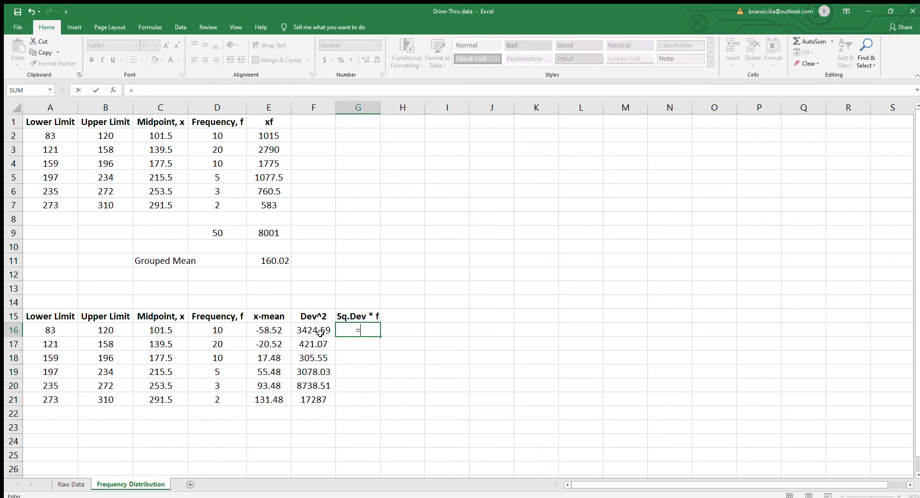
click(318, 331)
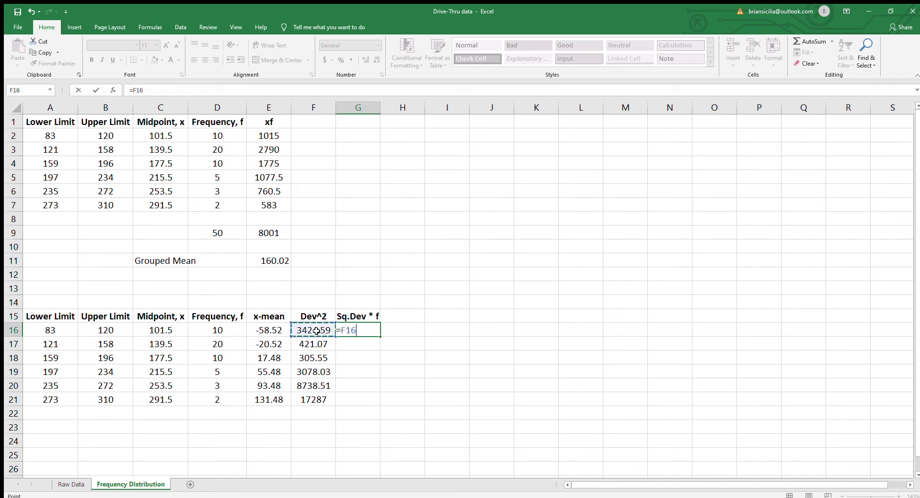
text(*)
click(213, 330)
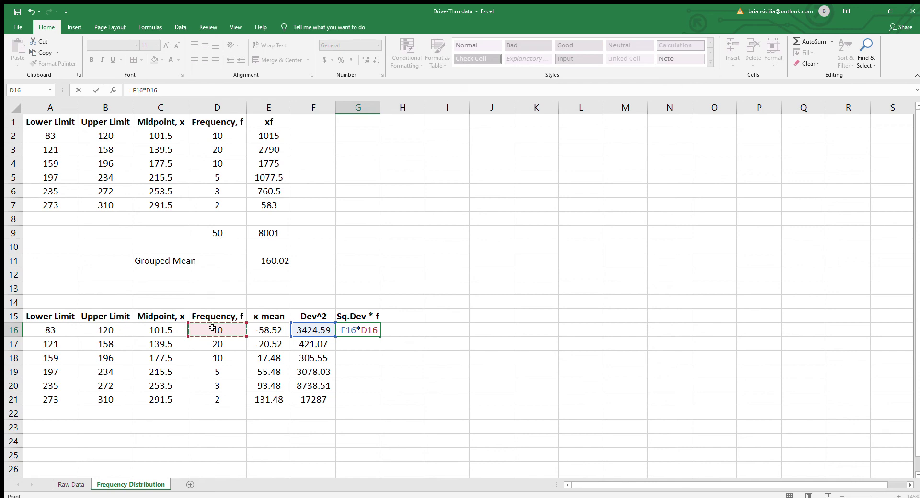
key(Return)
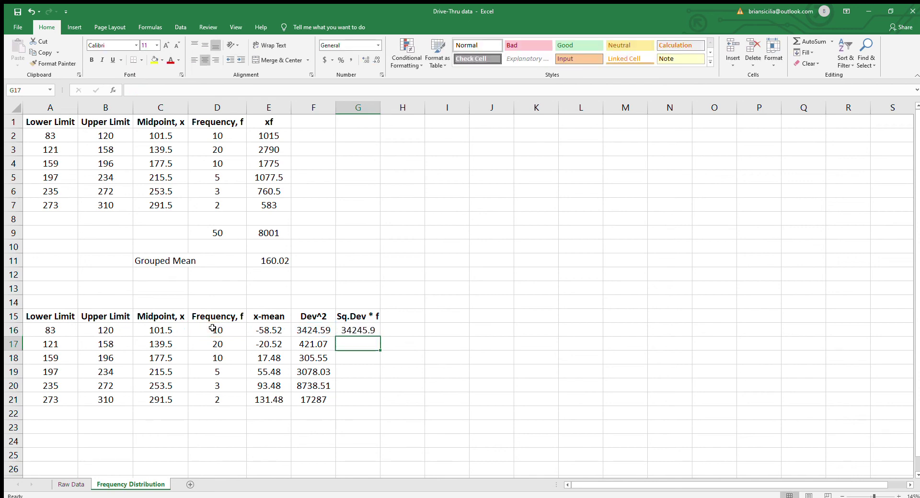
click(373, 331)
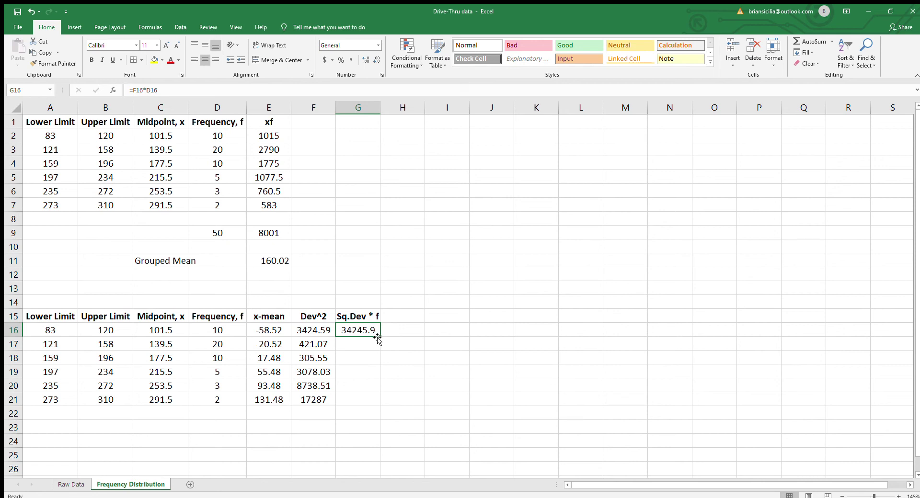
drag(380, 336, 380, 408)
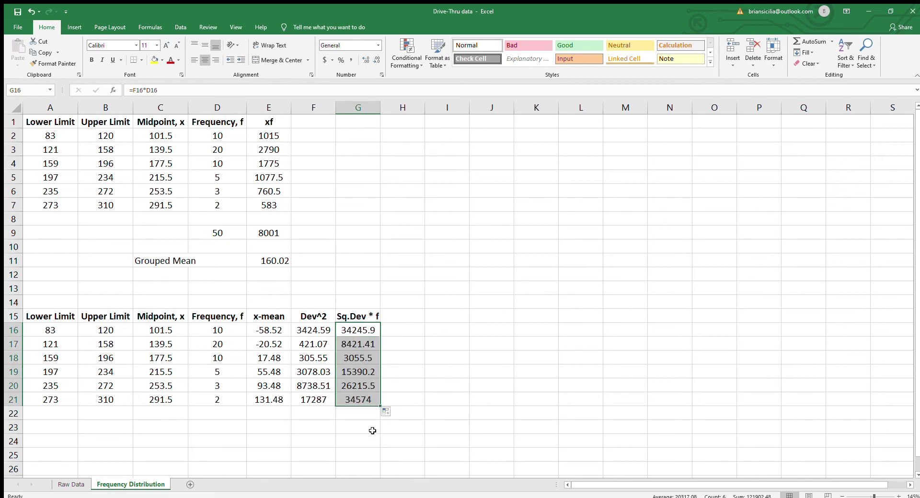
- Total the Sq.Dev * f column in G23 with =SUM(G16:G21)
click(372, 431)
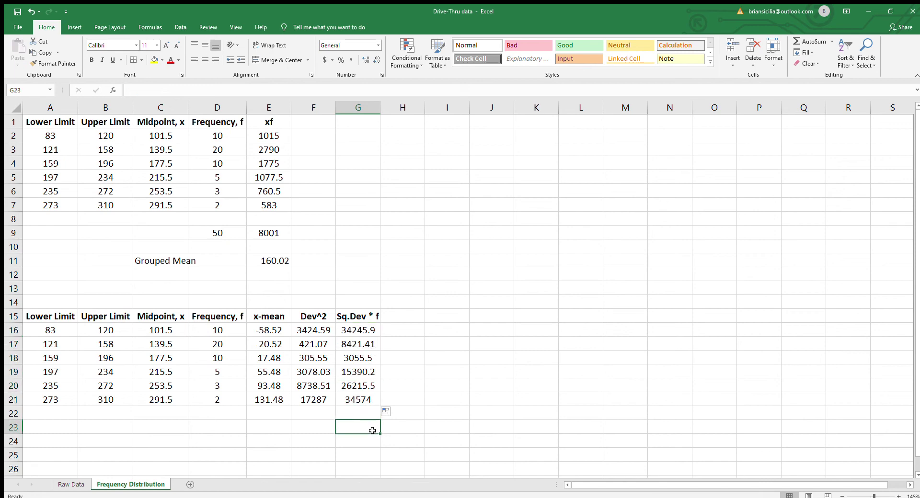
scroll(373, 431, down, 2)
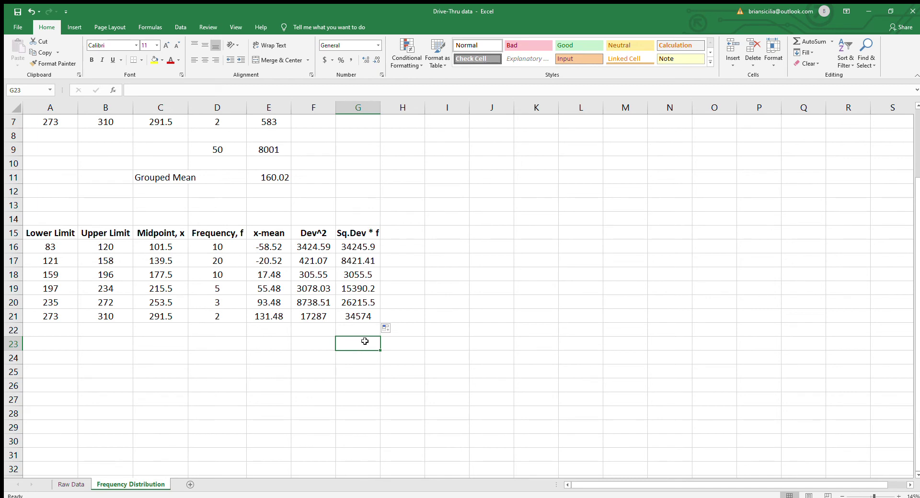
text(=SUM()
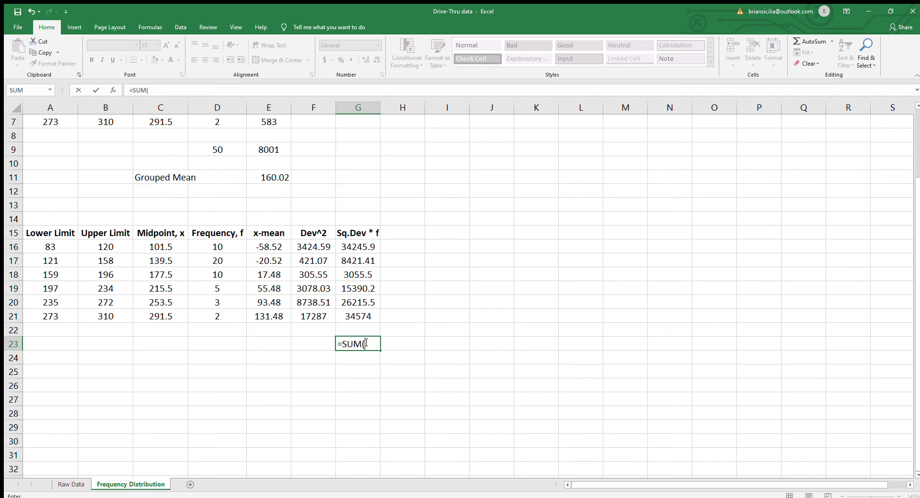
drag(368, 247, 365, 318)
text())
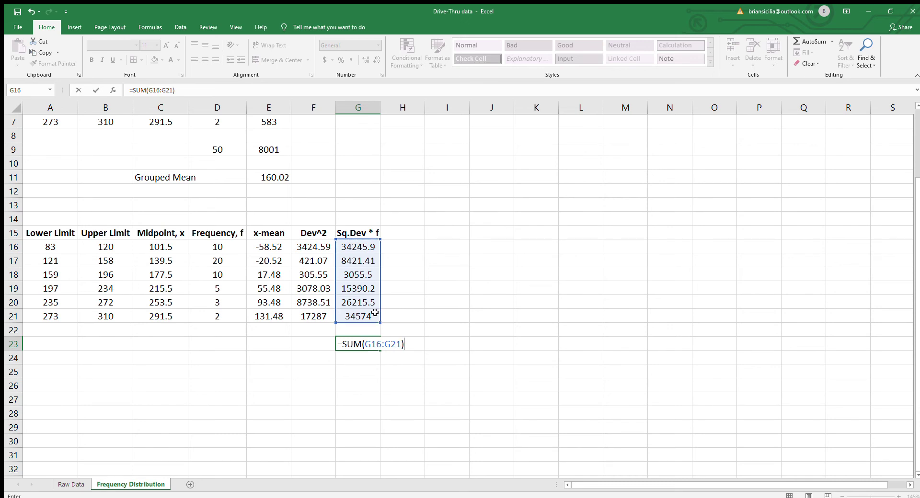
key(Return)
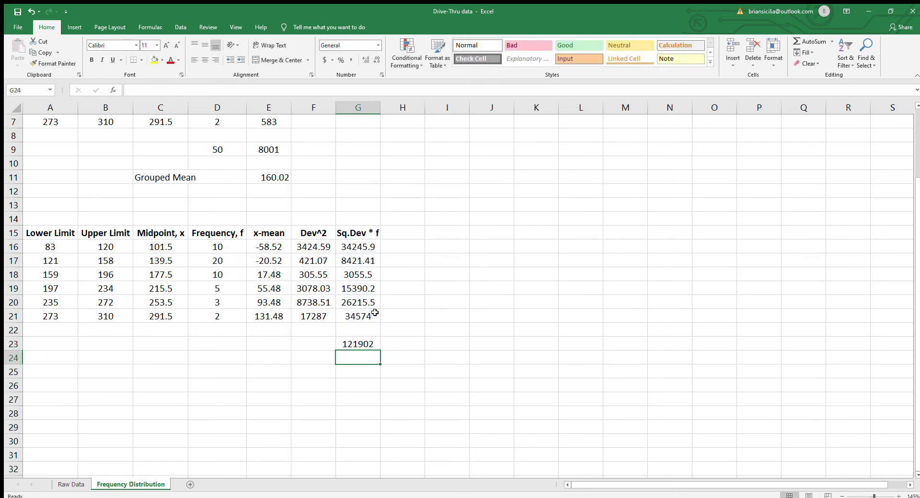
key(Up)
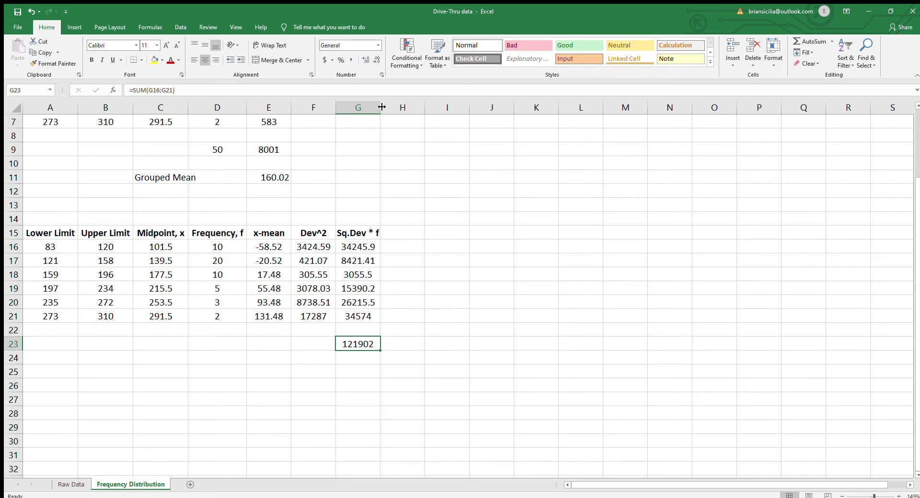
- Widen the Sq.Dev * f column and fit the Dev^2 column to its contents to show the full decimals
drag(381, 106, 393, 106)
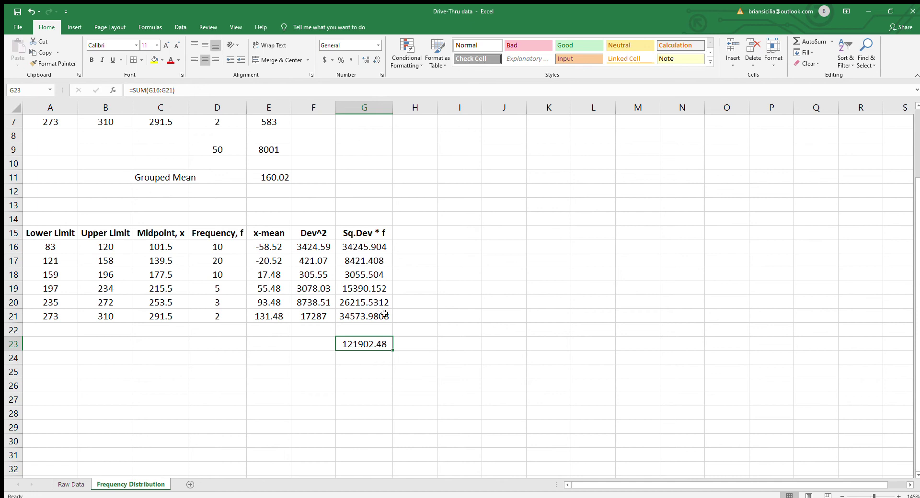
click(393, 108)
drag(393, 107, 397, 107)
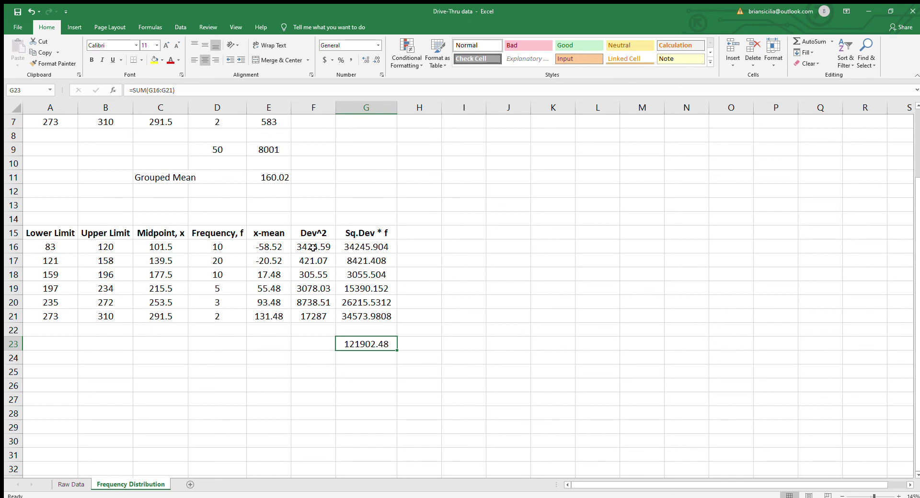
double_click(337, 107)
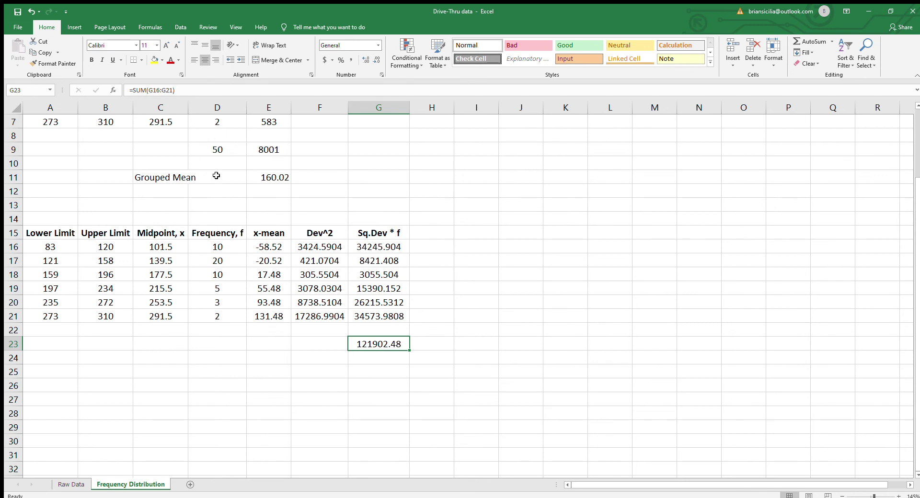
- Label E25 "Grouped Variance" and calculate it in G25 by dividing G23 by the total frequency in D9 minus 1
click(267, 371)
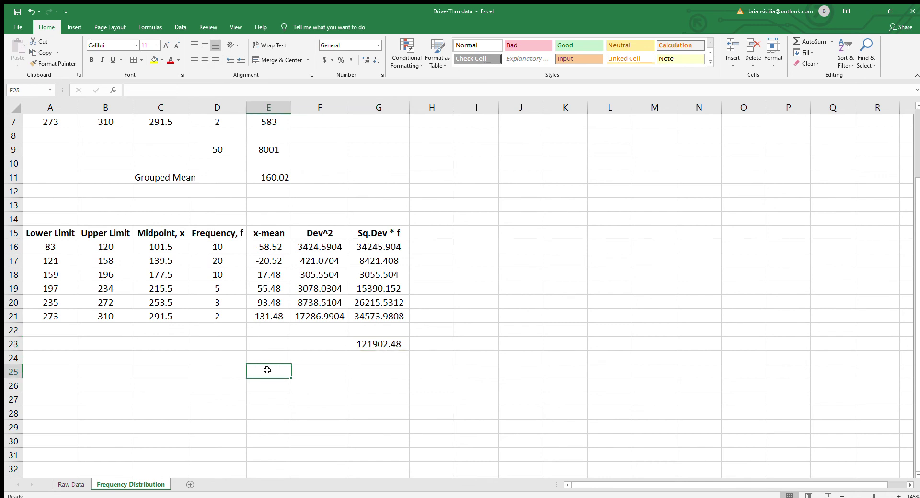
text(Grouped Variance)
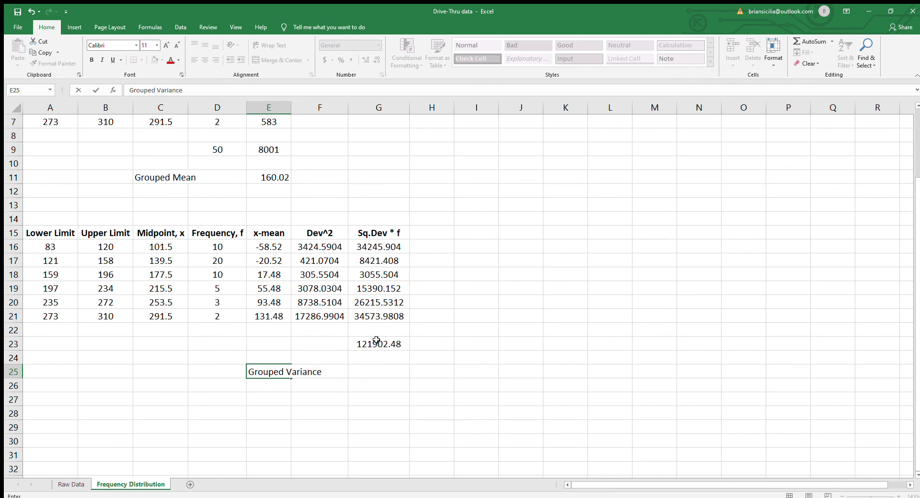
click(370, 371)
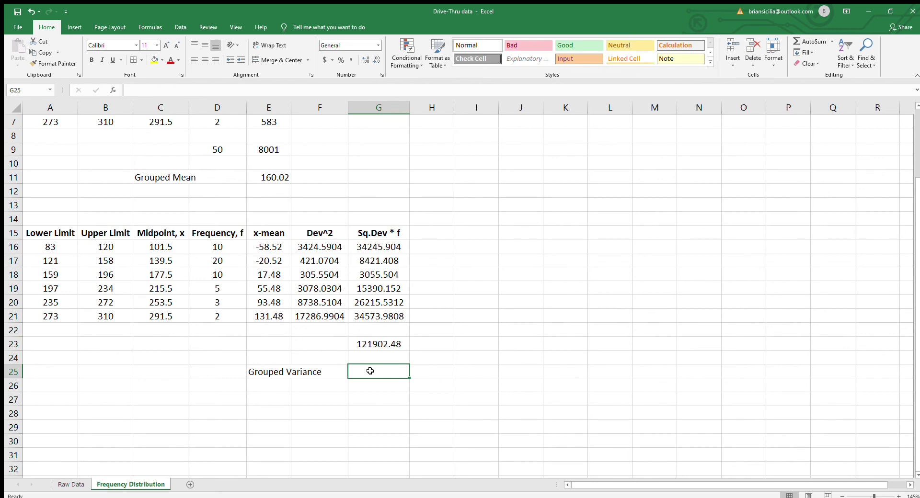
text(=)
click(372, 344)
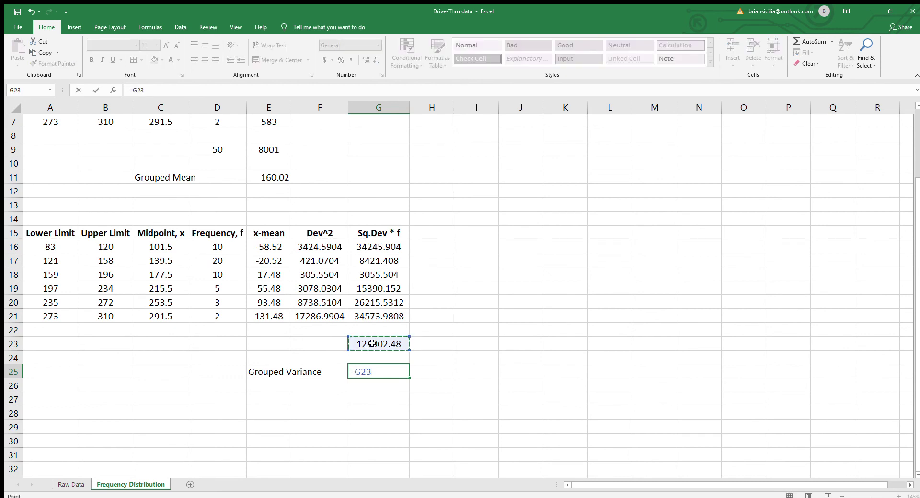
text(/()
click(217, 150)
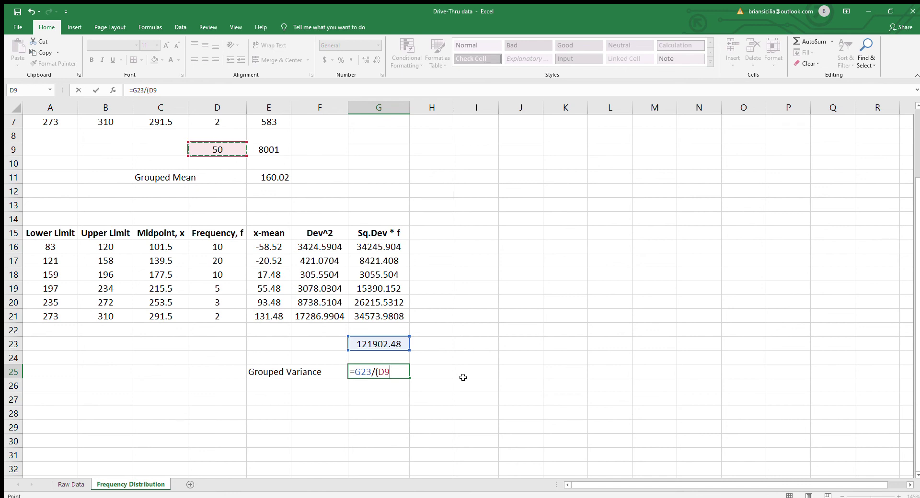
text(-1)
key(Return)
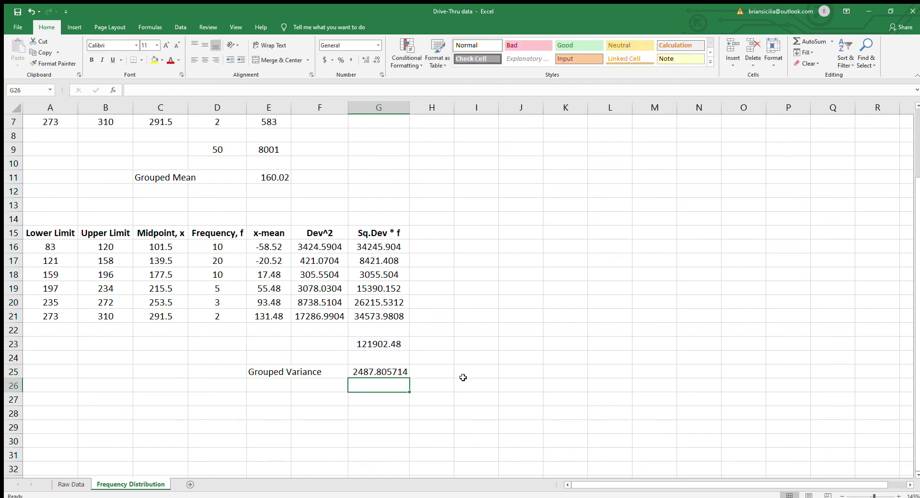
- Enter the label "Grouped Std. Dev." in E26, below the Grouped Variance label
key(Left)
key(Left)
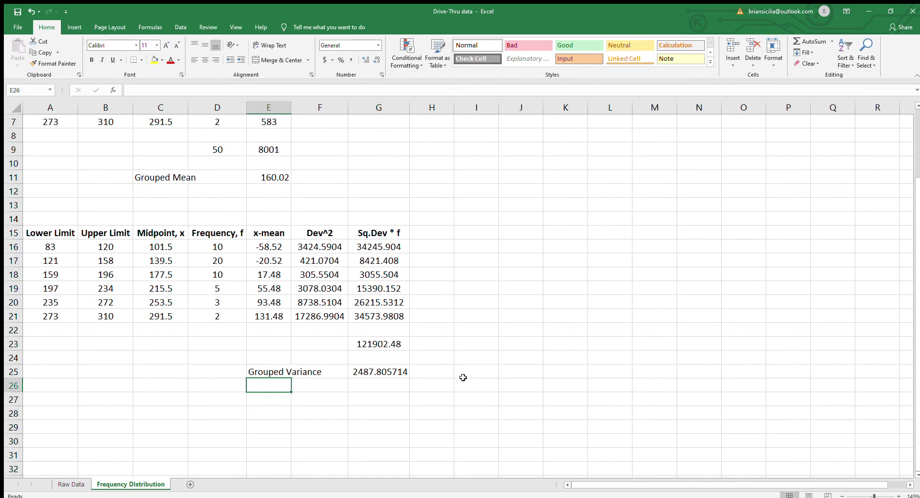
text(Grouped Std. Dev.)
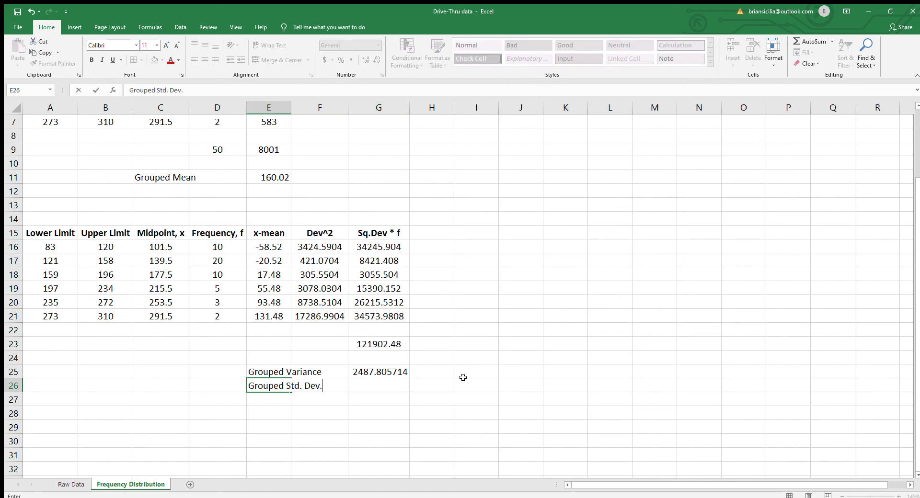
key(Right)
key(Right)
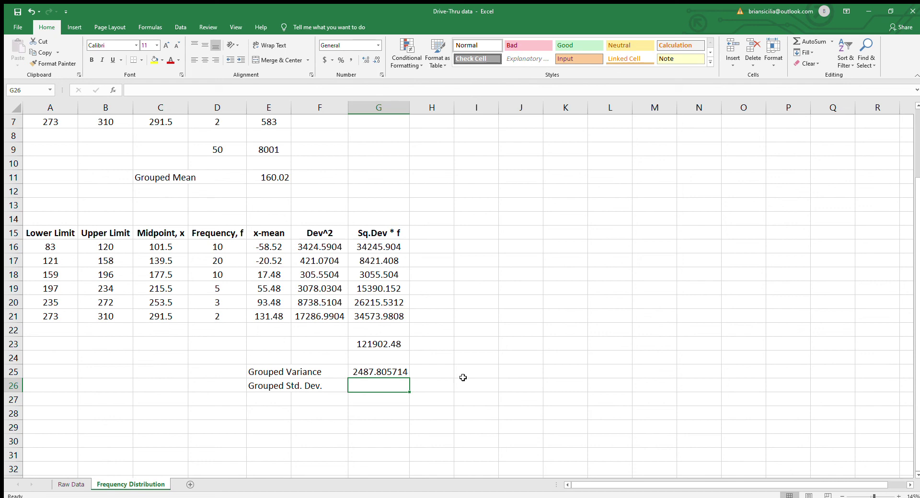
- Calculate the grouped standard deviation in G26 with =SQRT(G25)
text(=)
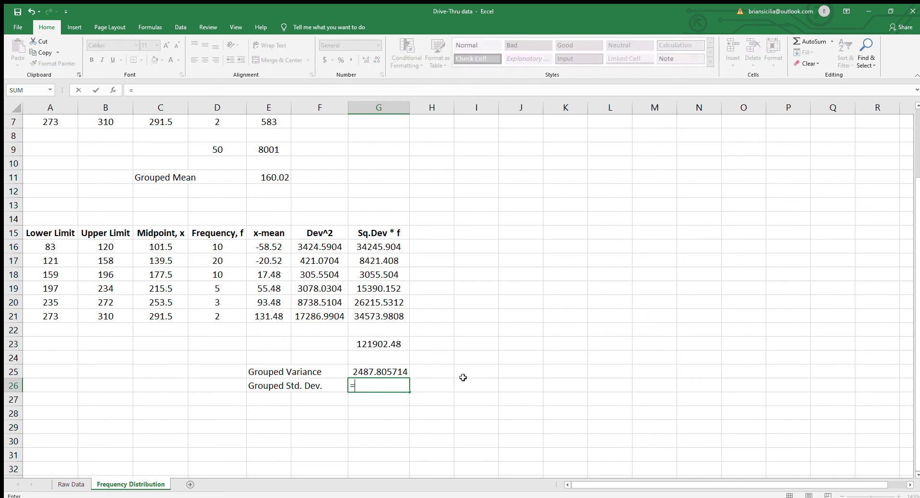
text(SQ)
text(RT()
click(386, 372)
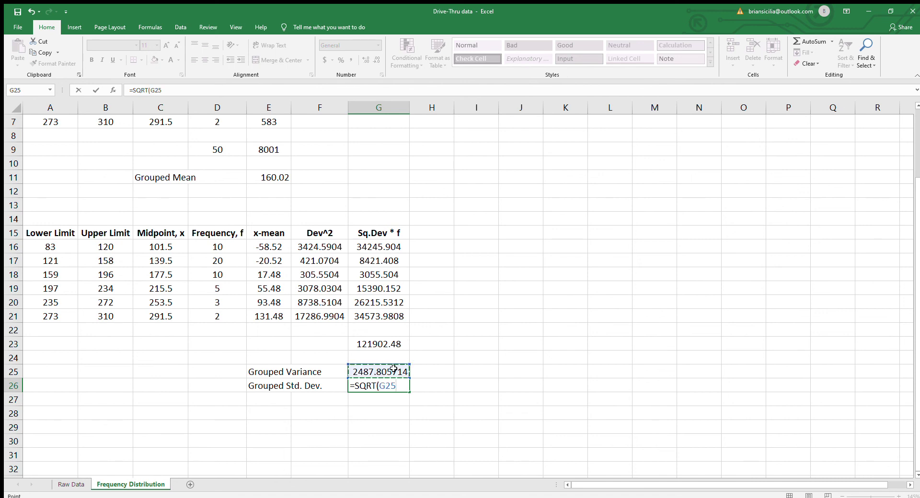
text())
key(Return)
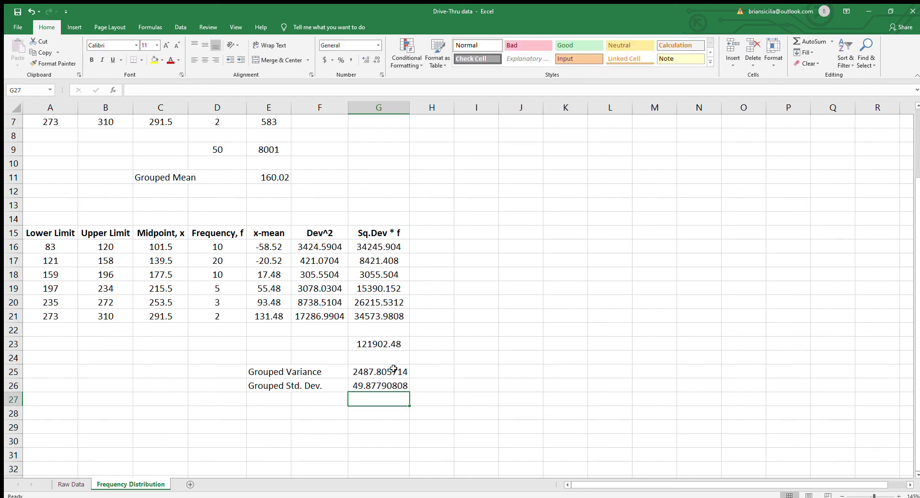
key(Up)
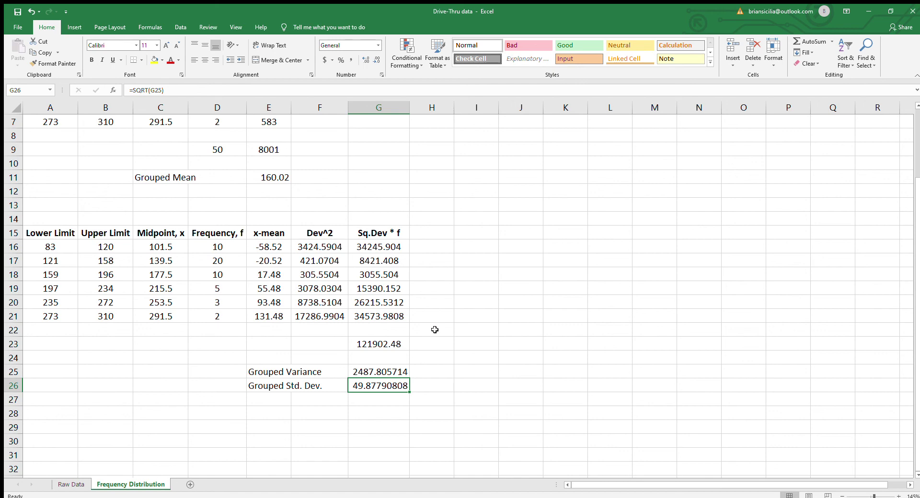
- Go to the Raw Data sheet and enter the label "Raw Mean" in G6
scroll(435, 330, up, 2)
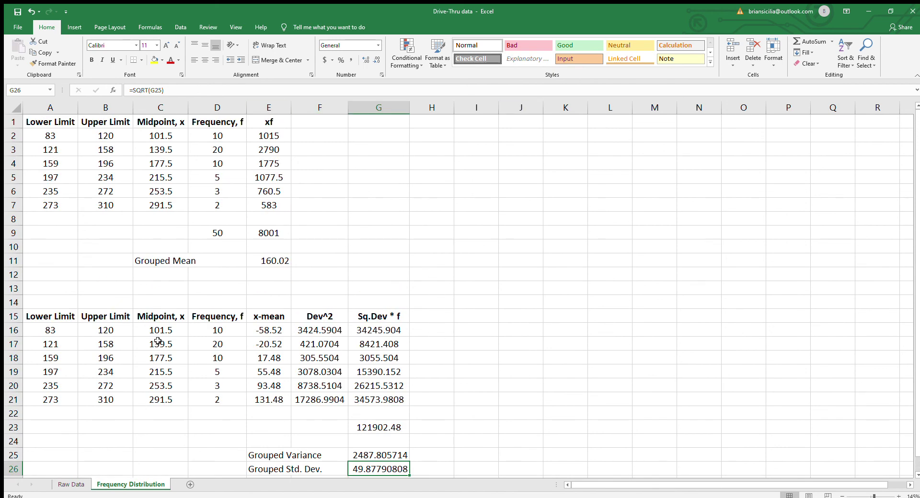
click(67, 485)
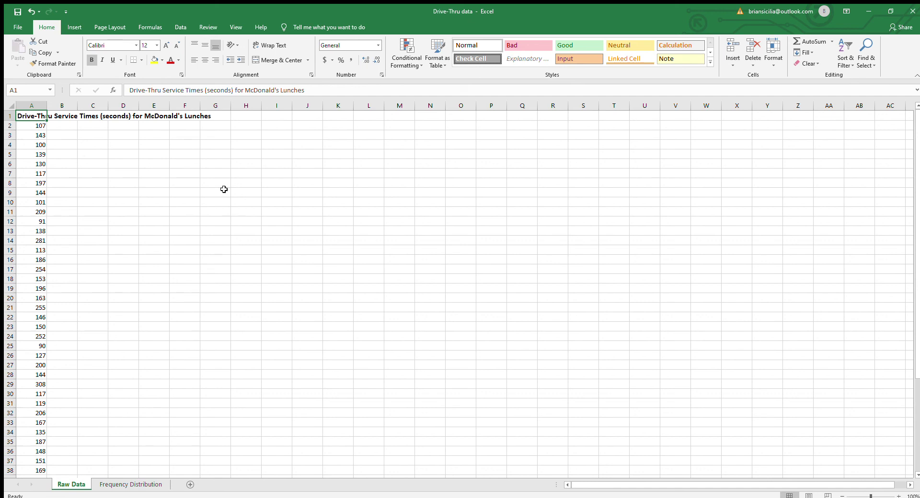
click(206, 165)
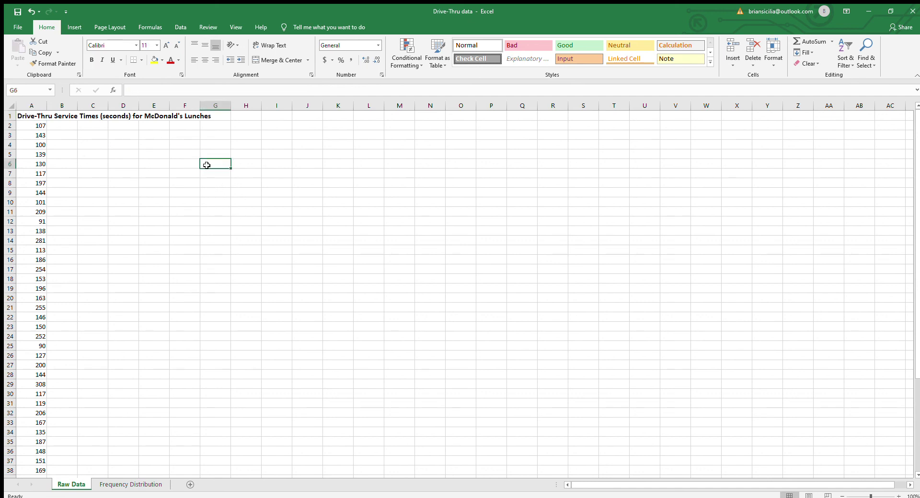
text(Ra)
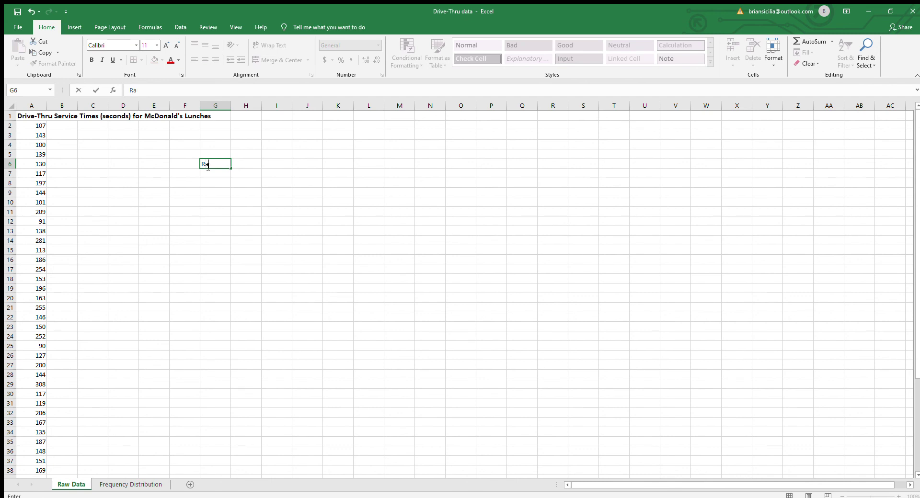
text(w Mean)
key(Return)
- Calculate the mean of the raw service times in I6 with =AVERAGE(A2:A51)
key(Up)
key(Right)
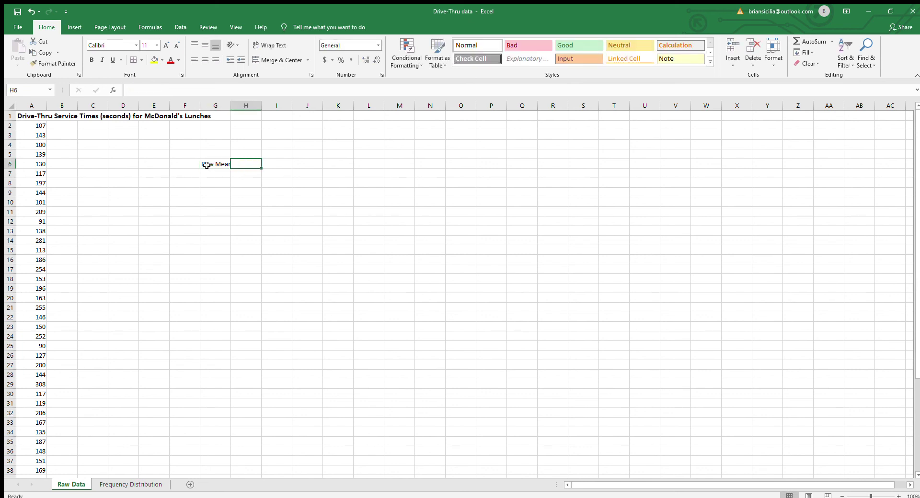
key(Right)
text(=)
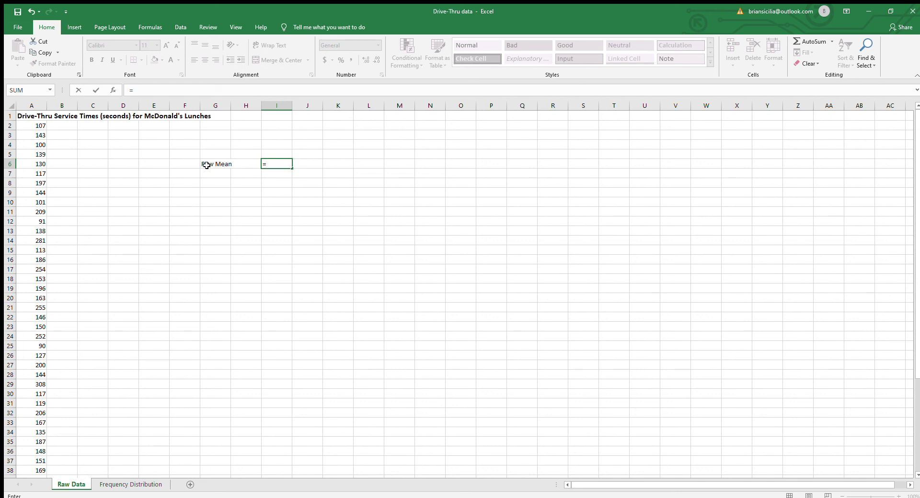
text(AVERAGE()
drag(39, 127, 36, 451)
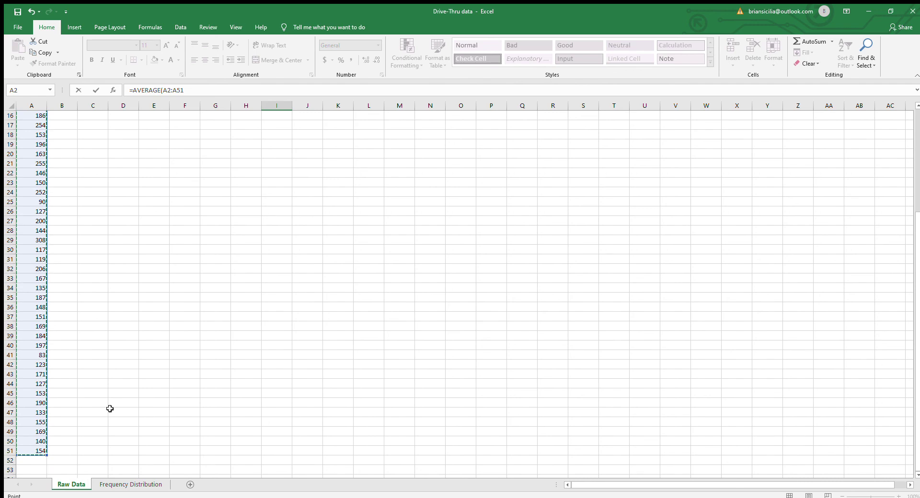
text())
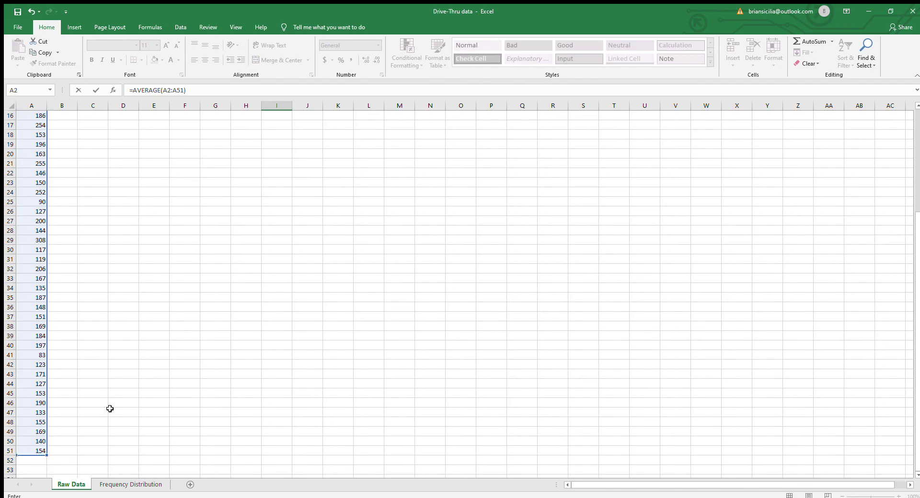
key(Return)
scroll(135, 289, up, 4)
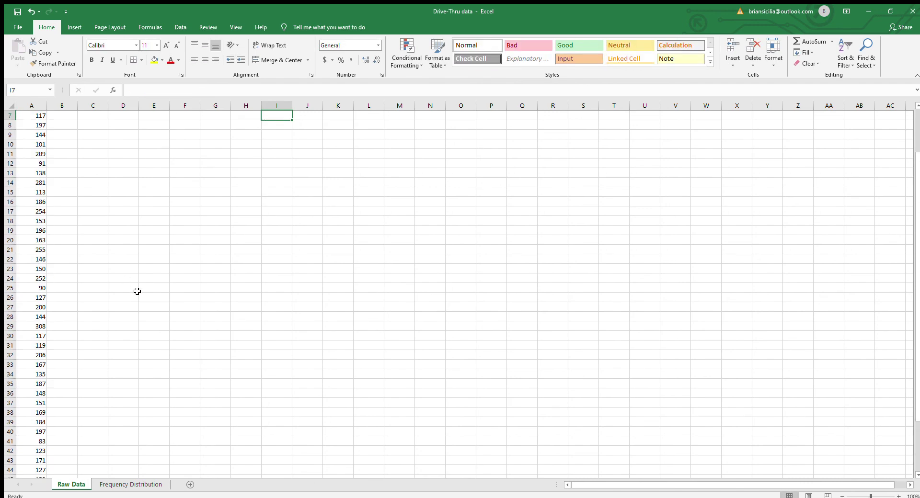
click(286, 164)
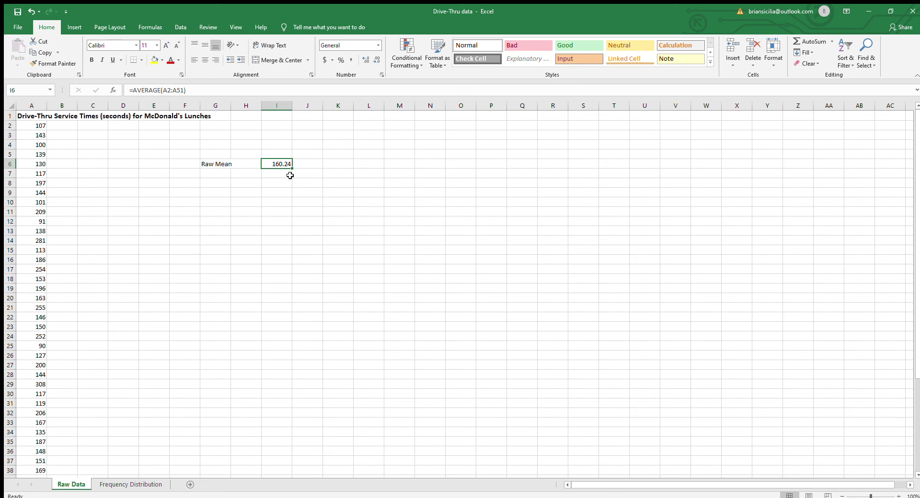
- Enter the label "Raw Std. Dev." in G7, below the Raw Mean label
click(219, 177)
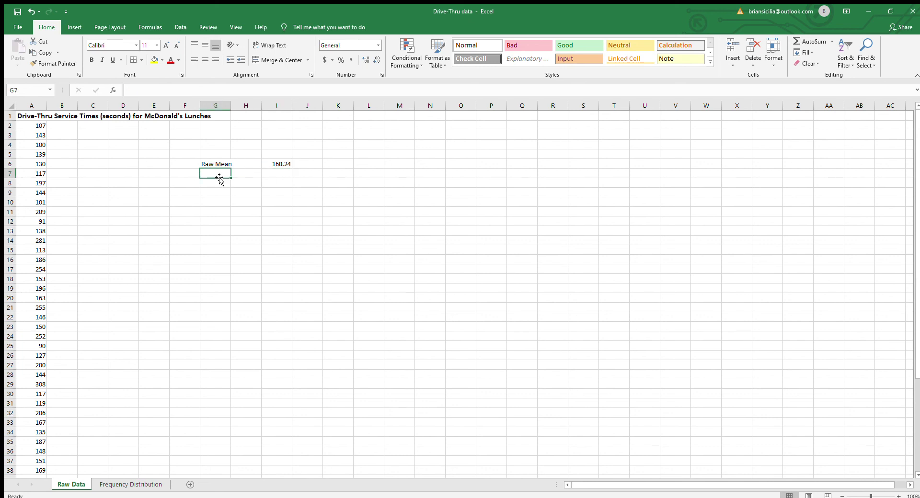
text(Raw Std. Dev.)
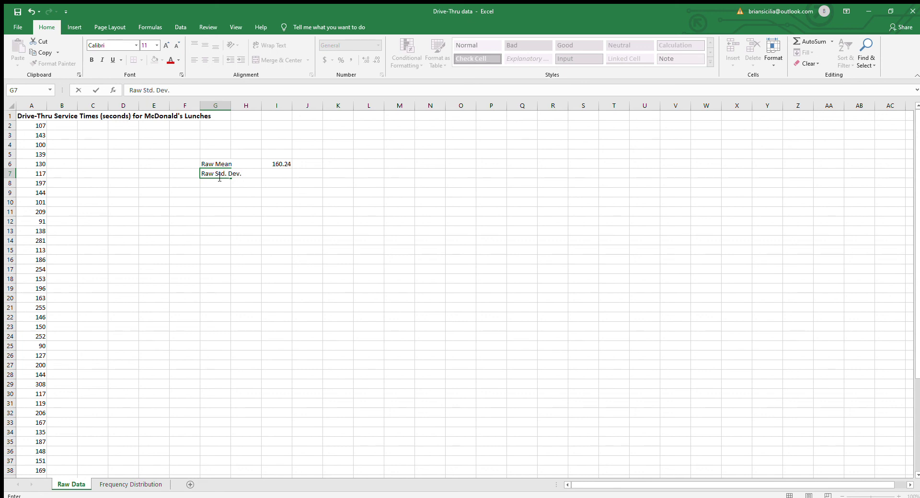
key(Tab)
- Calculate the sample standard deviation of the raw service times in I7 with =STDEV.S(A2:A51)
key(Tab)
text(=)
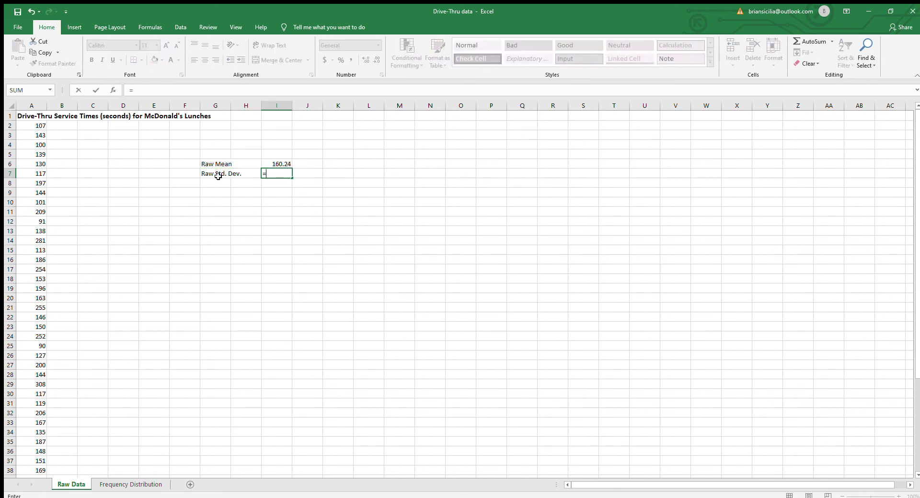
text(STDEV.S()
click(38, 127)
drag(38, 127, 23, 440)
text())
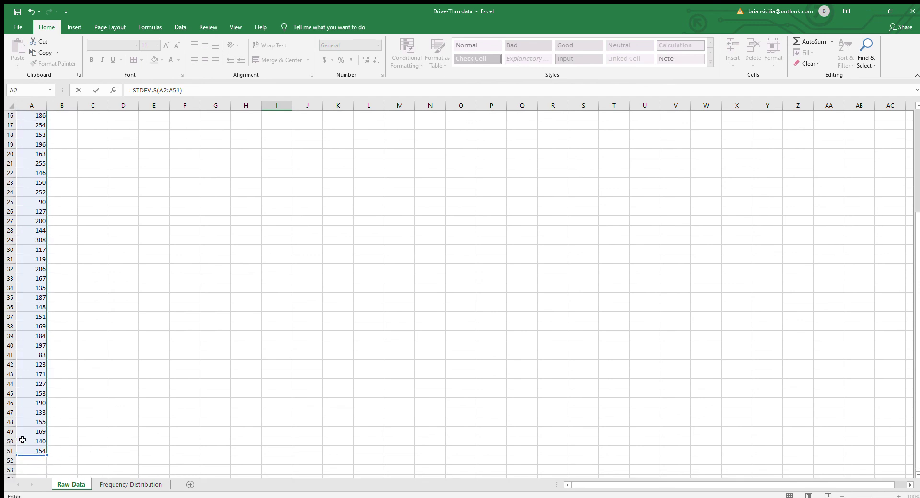
key(Return)
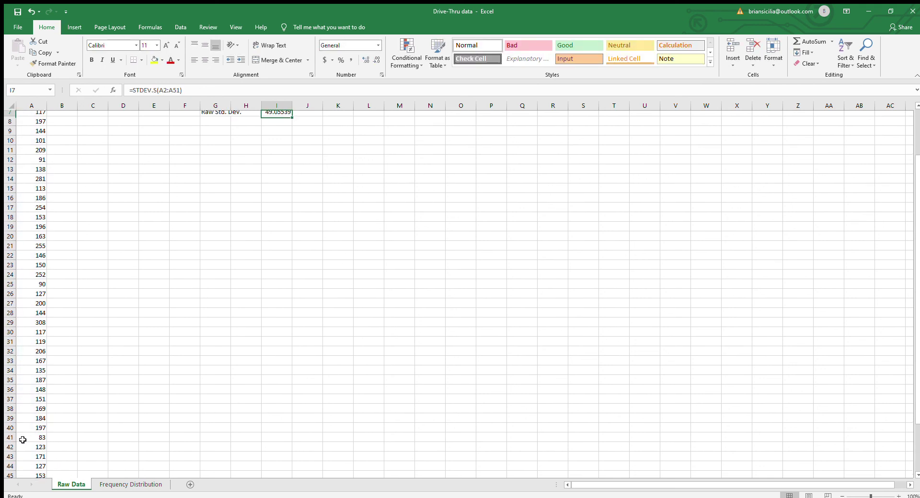
key(Down)
key(Down)
key(Down)
scroll(140, 385, up, 1)
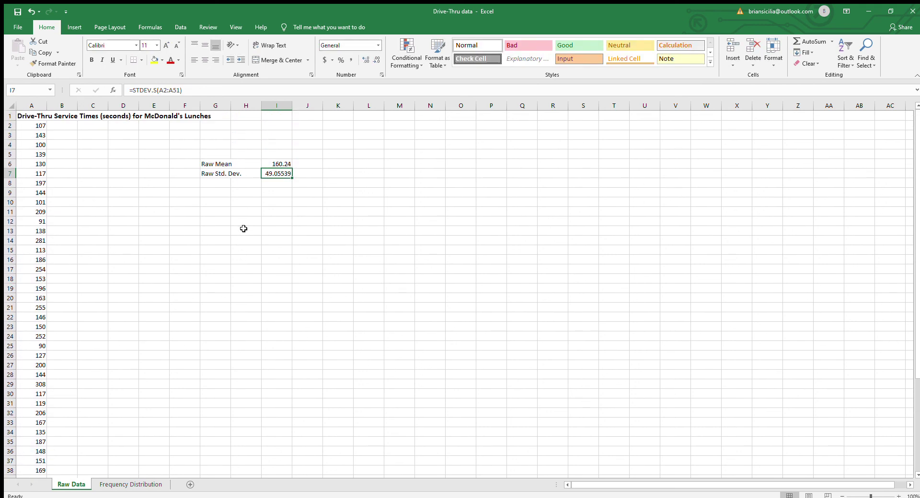
click(296, 165)
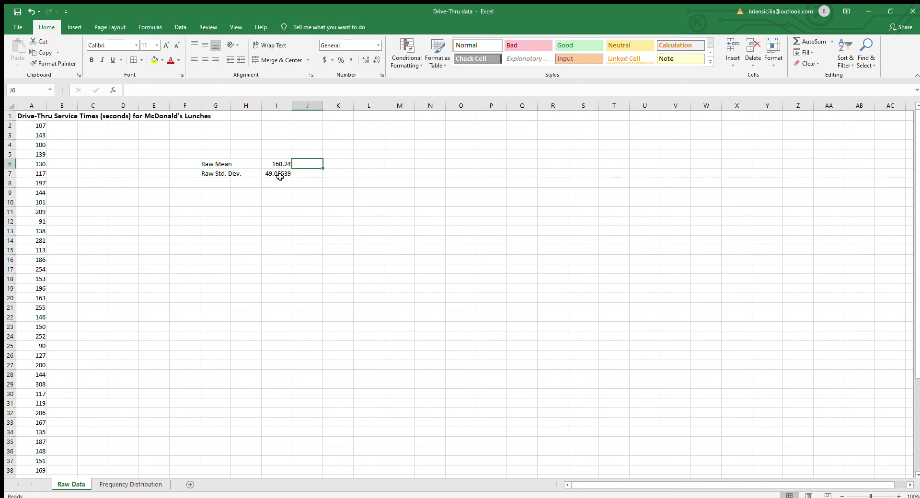
click(282, 176)
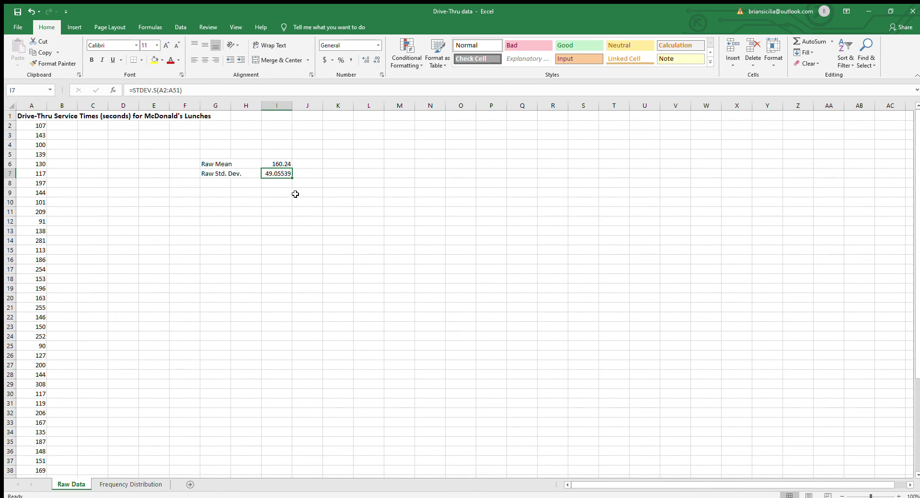